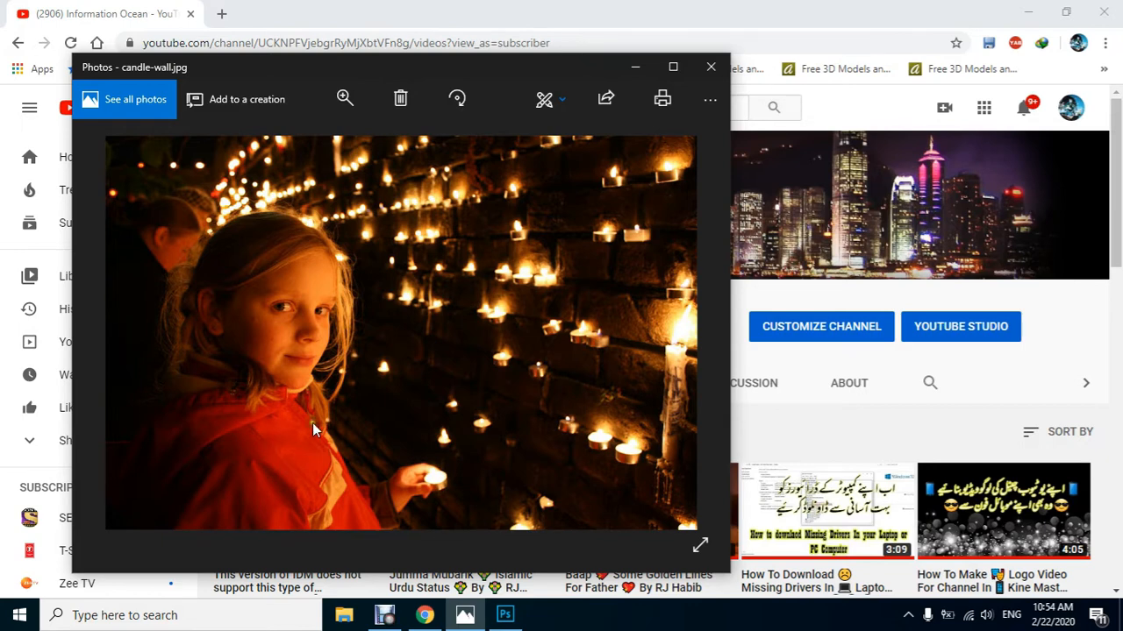
# Close the candle-wall.jpg photo preview and switch to Photoshop, where the same image is open
pyautogui.click(709, 70)
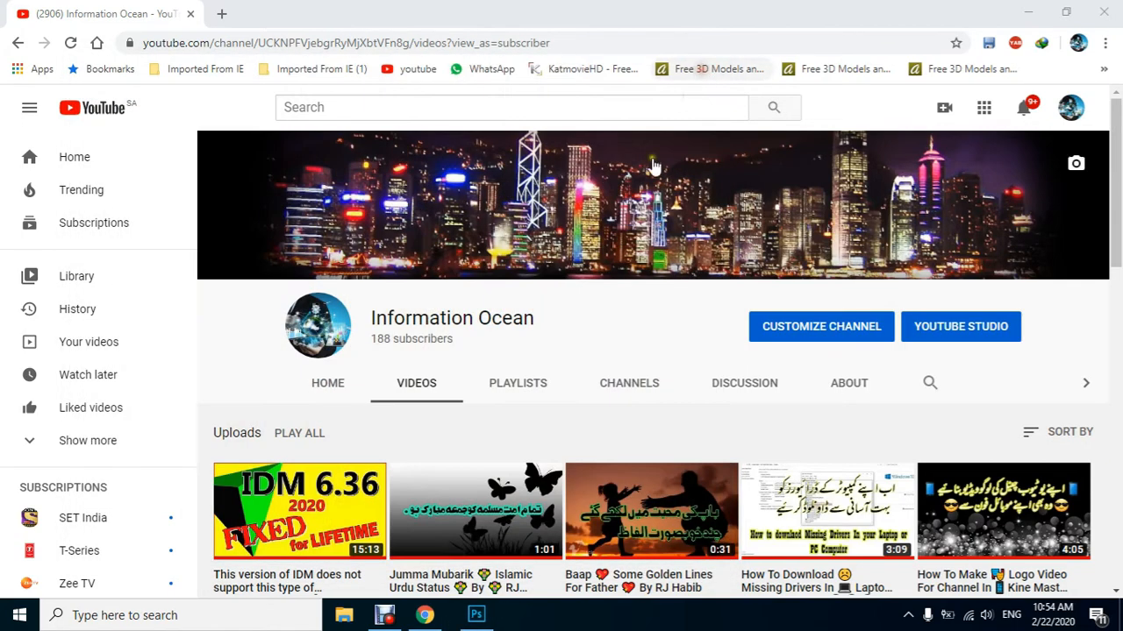
pyautogui.click(474, 615)
pyautogui.click(451, 219)
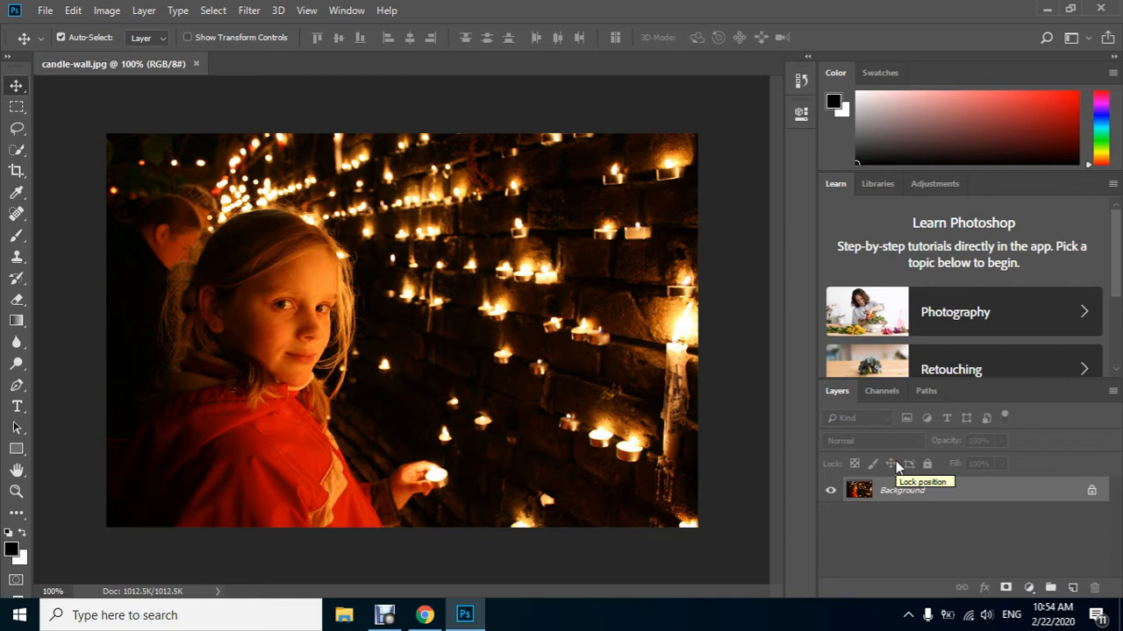
# Duplicate the Background layer and convert the copy to a smart object
pyautogui.hotkey('ctrl', 'j')
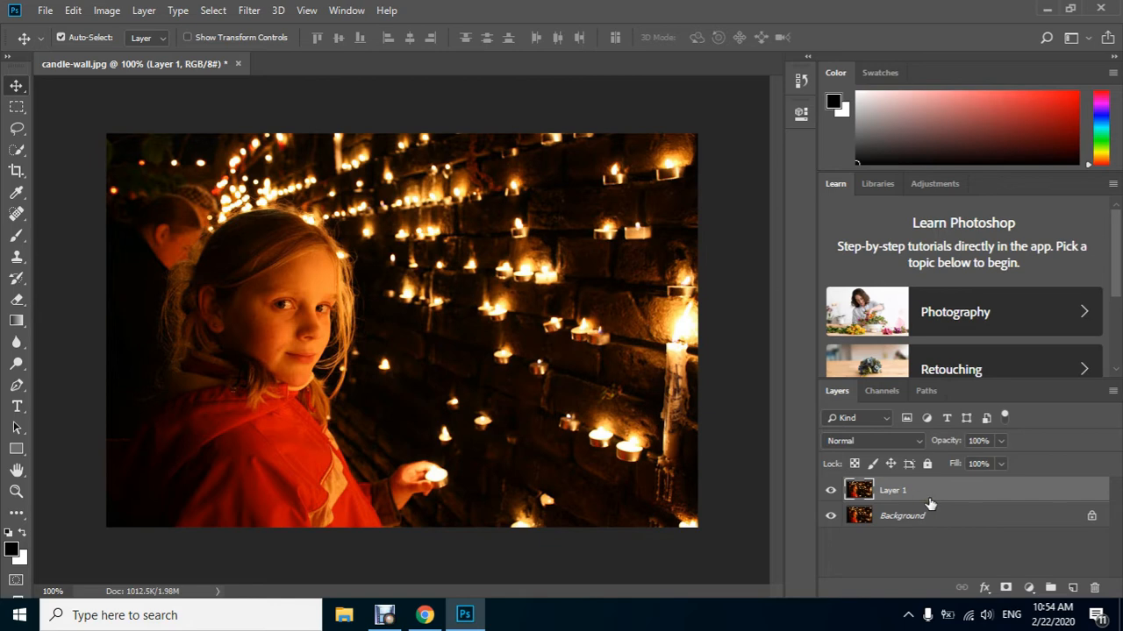
pyautogui.rightClick(927, 509)
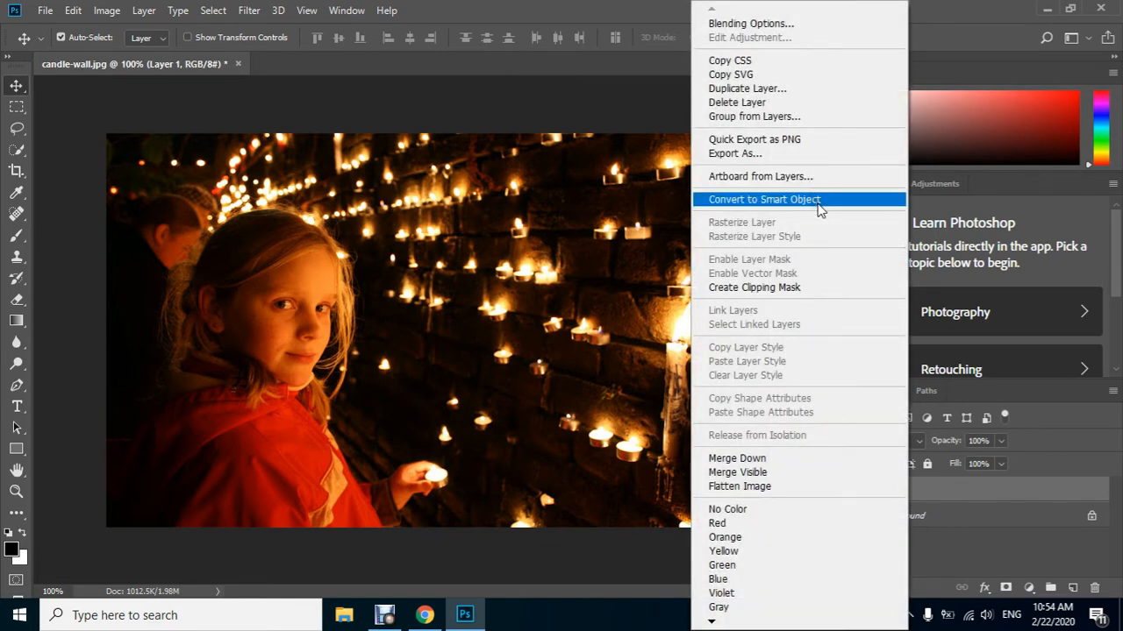
pyautogui.click(820, 202)
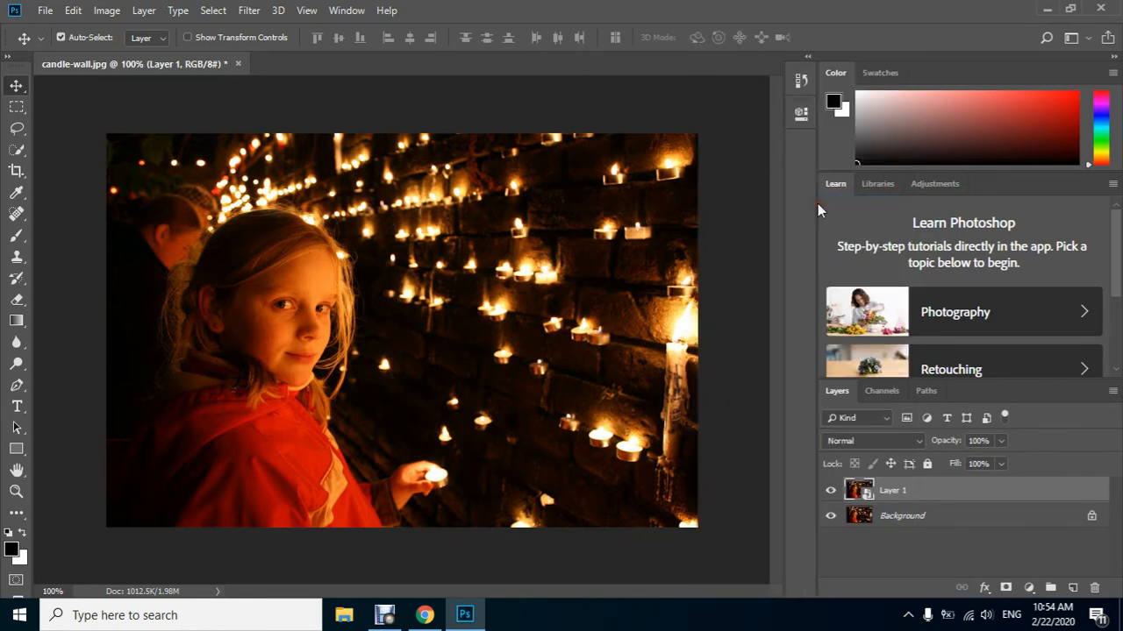
# Start the Camera Raw Filter on the smart object and set Exposure to +0.55, Highlights to +49 and Shadows to +13
pyautogui.click(249, 10)
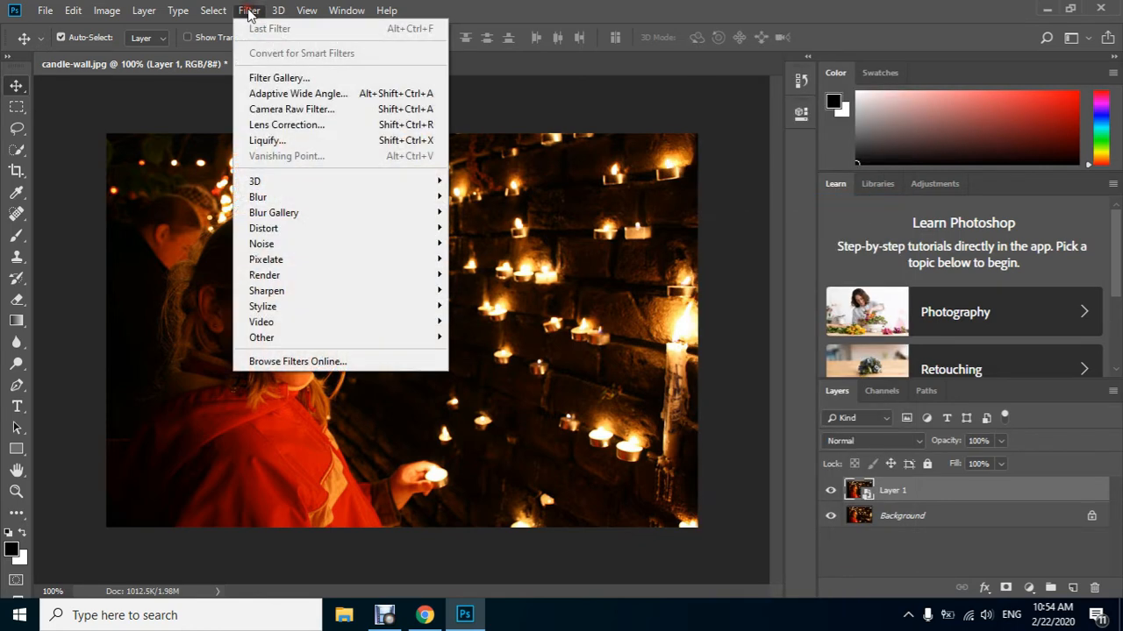
pyautogui.click(365, 109)
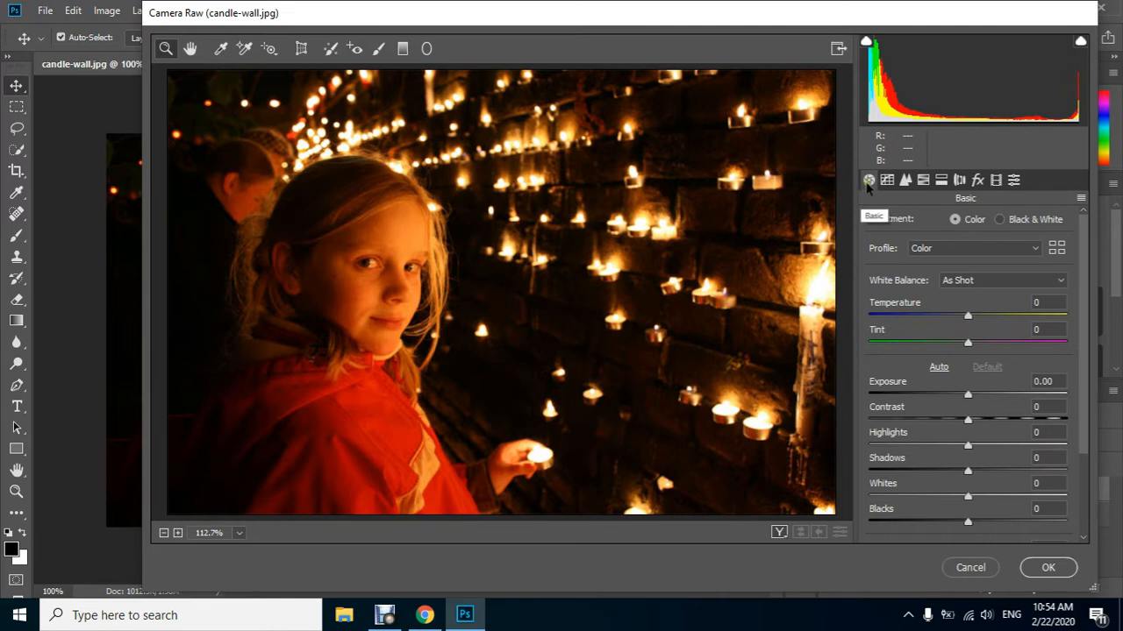
pyautogui.click(980, 397)
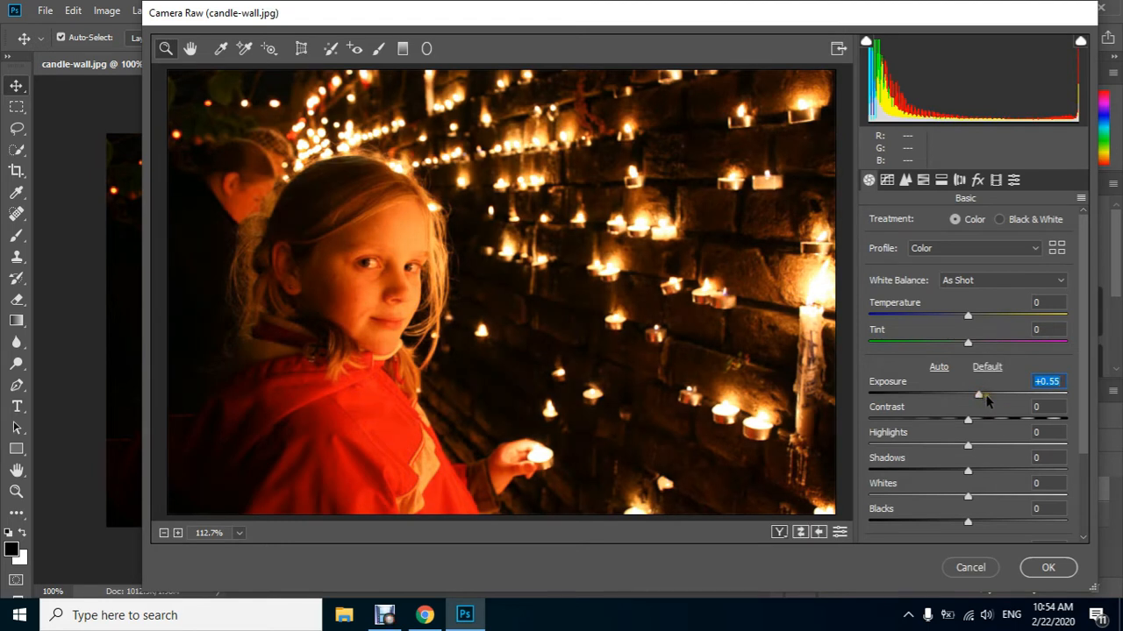
pyautogui.click(1019, 447)
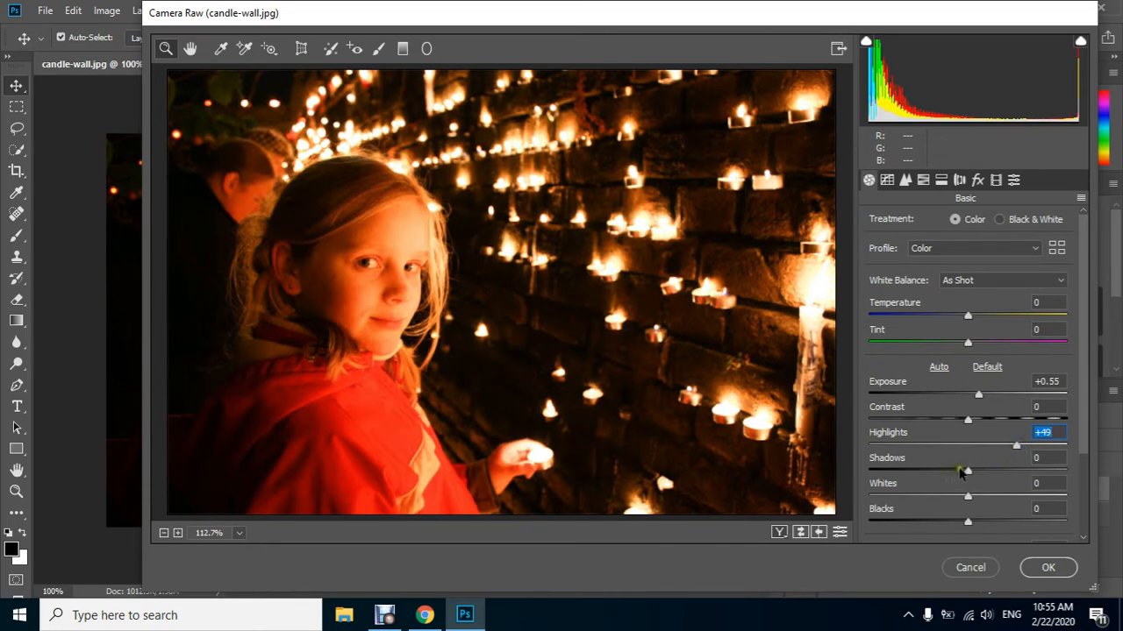
pyautogui.moveTo(973, 471); pyautogui.dragTo(981, 475)
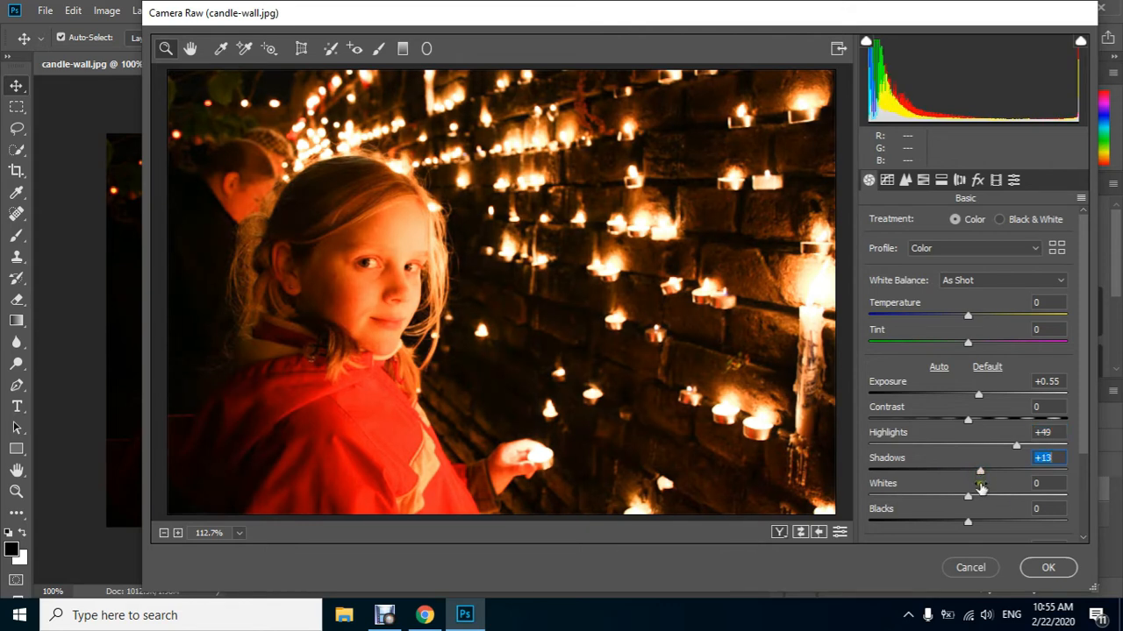
# Adjust Blacks in the basic tonal settings, ending at +21
pyautogui.scroll(-1, 981, 488)
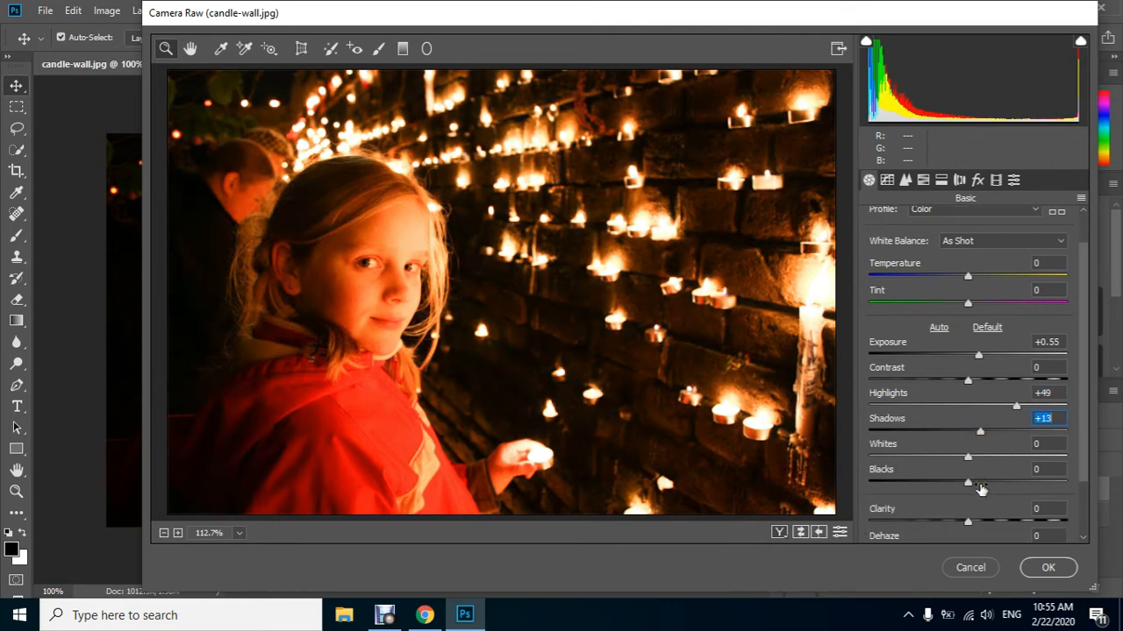
pyautogui.moveTo(943, 480); pyautogui.dragTo(954, 481)
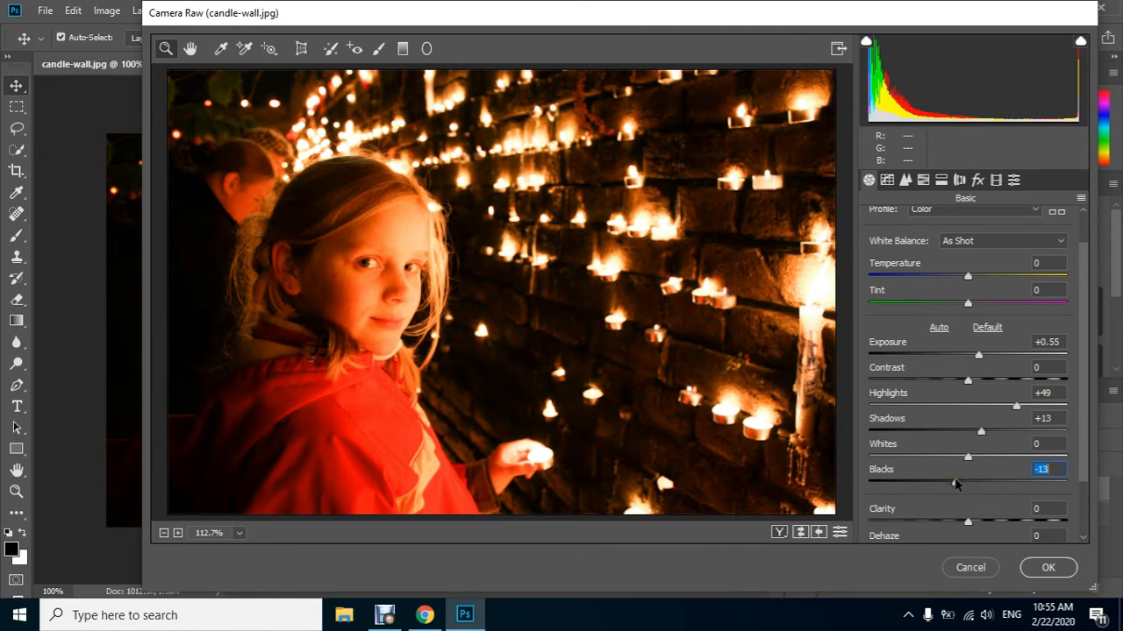
pyautogui.scroll(-1, 979, 463)
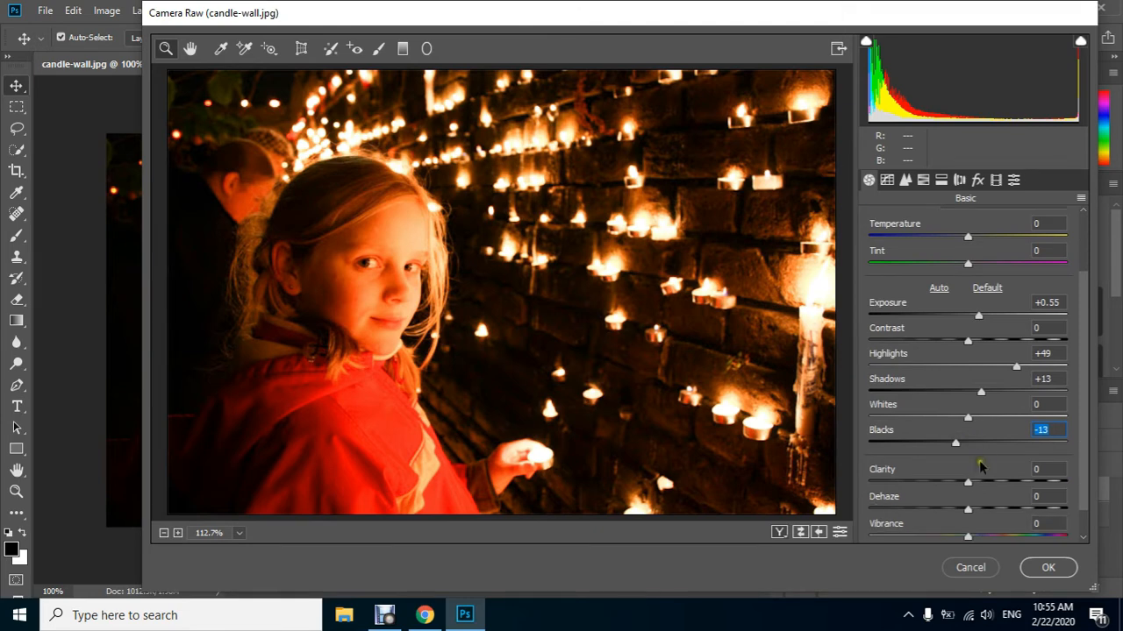
pyautogui.click(989, 441)
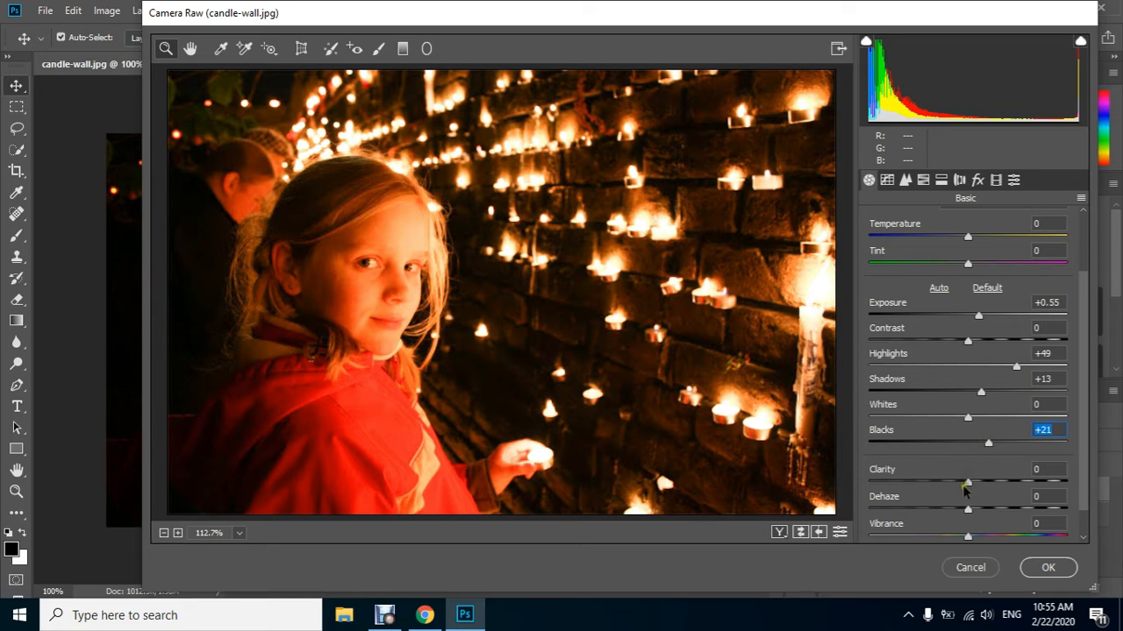
# Set Clarity to +63, Dehaze to -7 and Vibrance to +18 in the basic settings
pyautogui.click(1033, 481)
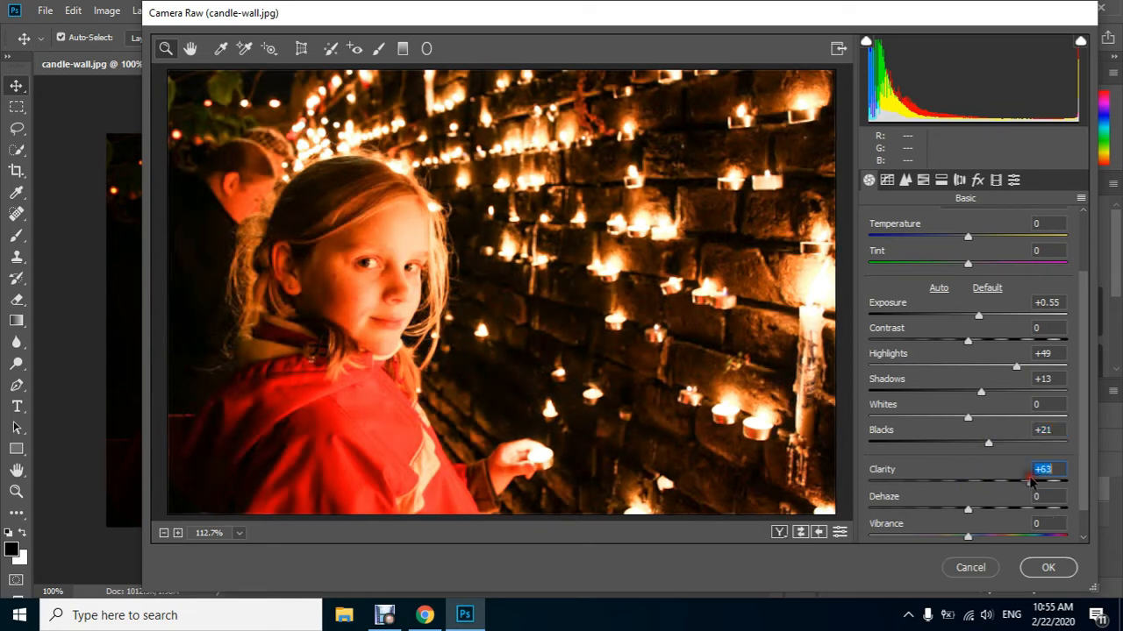
pyautogui.click(962, 524)
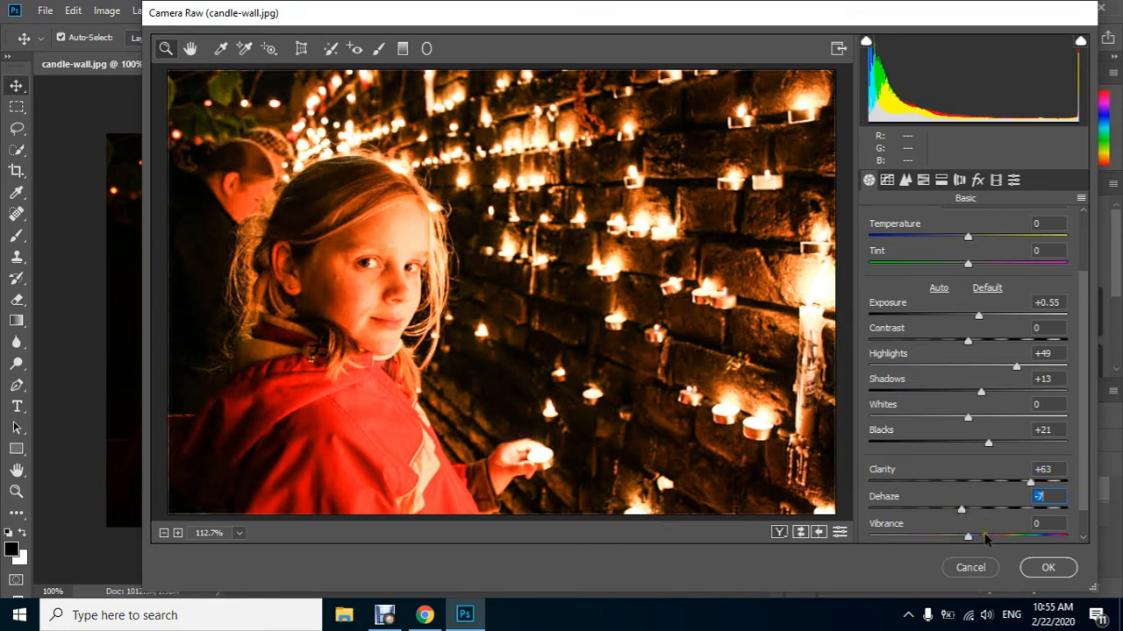
pyautogui.click(984, 536)
pyautogui.scroll(-1, 984, 536)
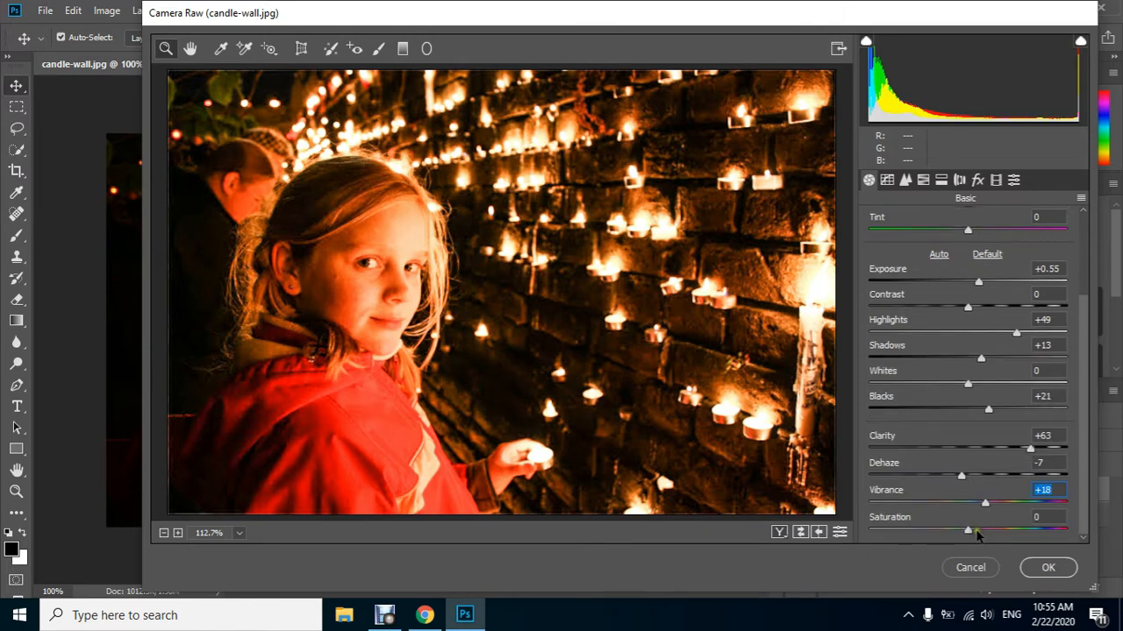
# On the parametric tone curve, set Highlights to -31 and Lights to +3
pyautogui.click(886, 180)
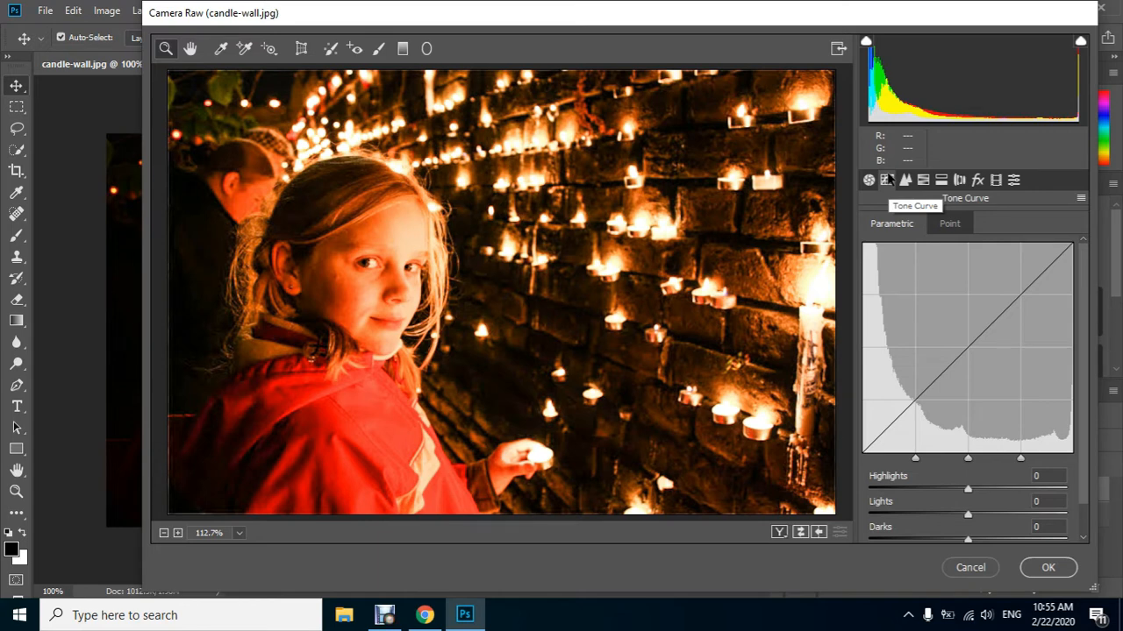
pyautogui.scroll(-1, 956, 351)
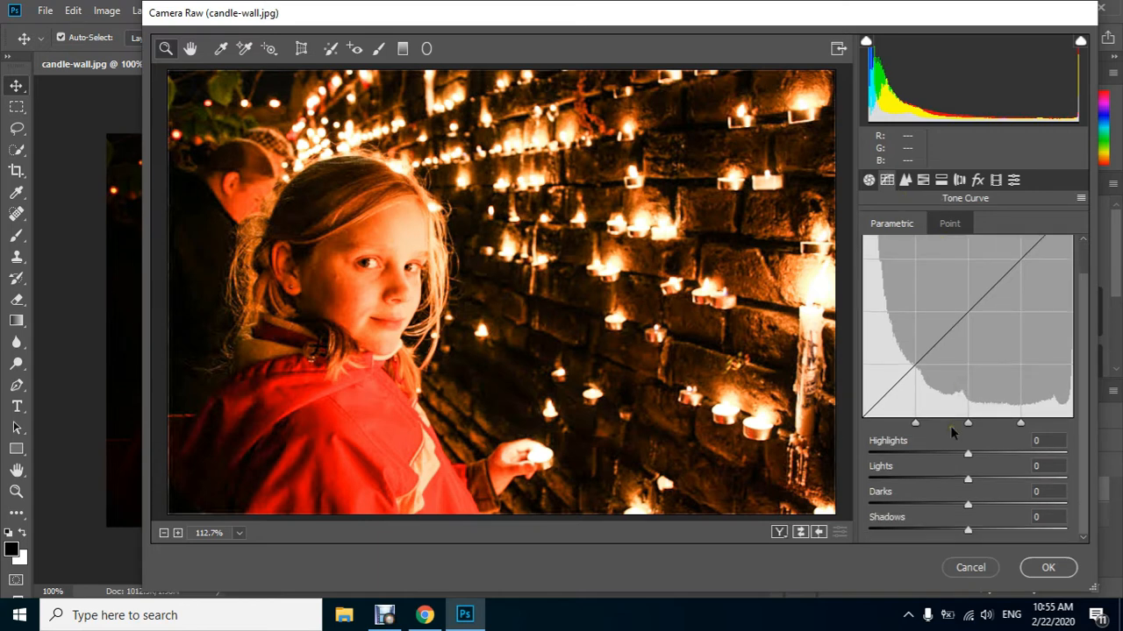
pyautogui.moveTo(967, 453); pyautogui.dragTo(936, 454)
pyautogui.click(987, 480)
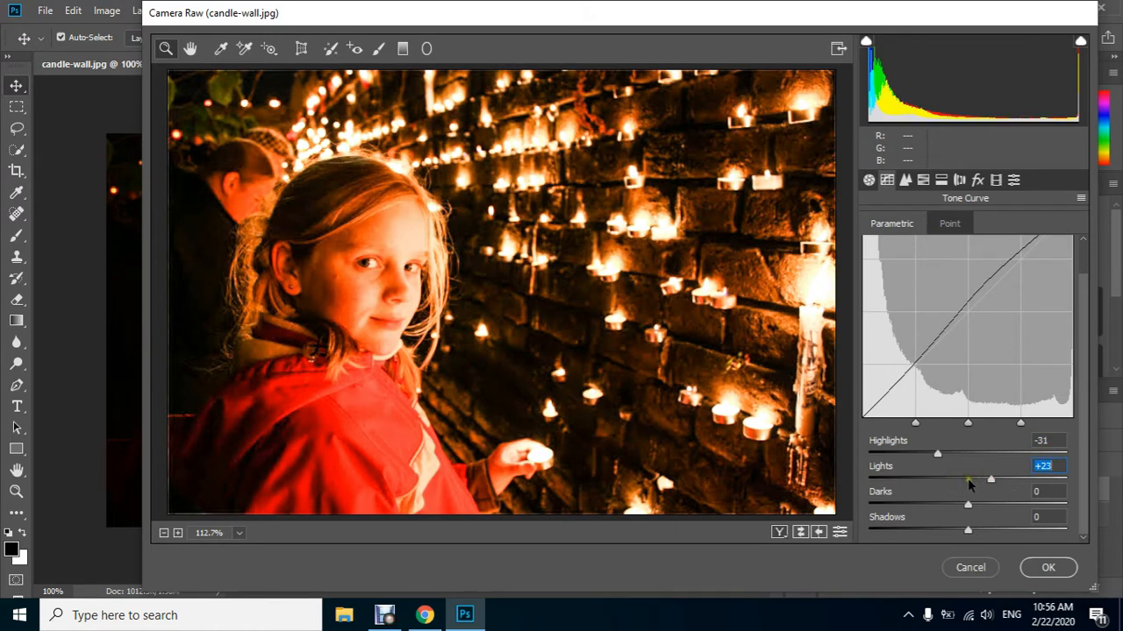
pyautogui.click(976, 480)
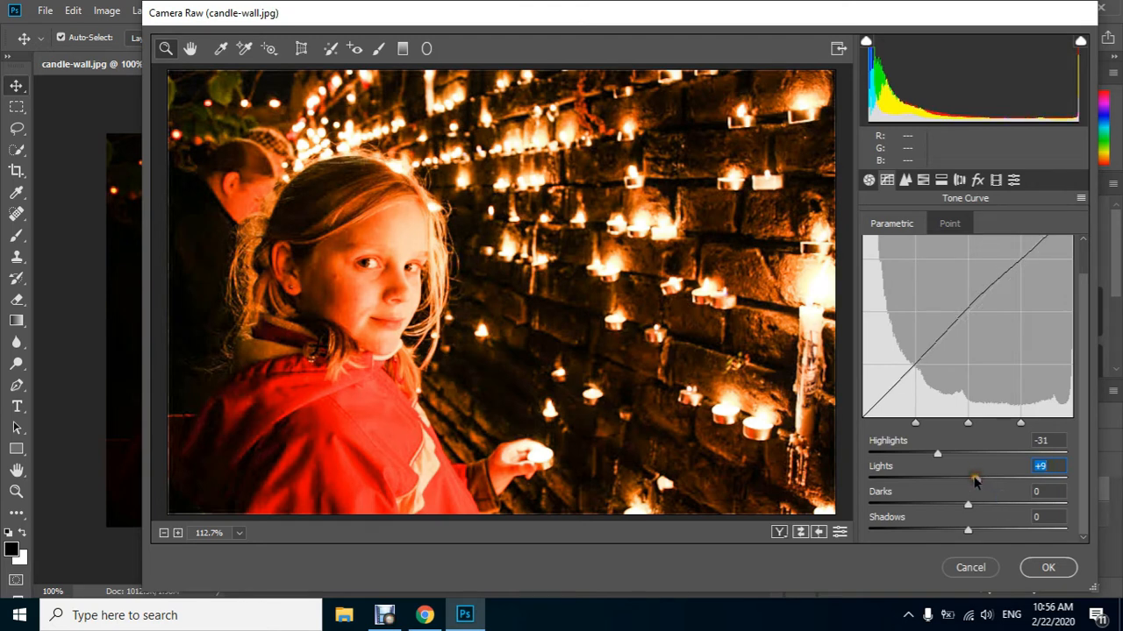
pyautogui.scroll(2, 977, 480)
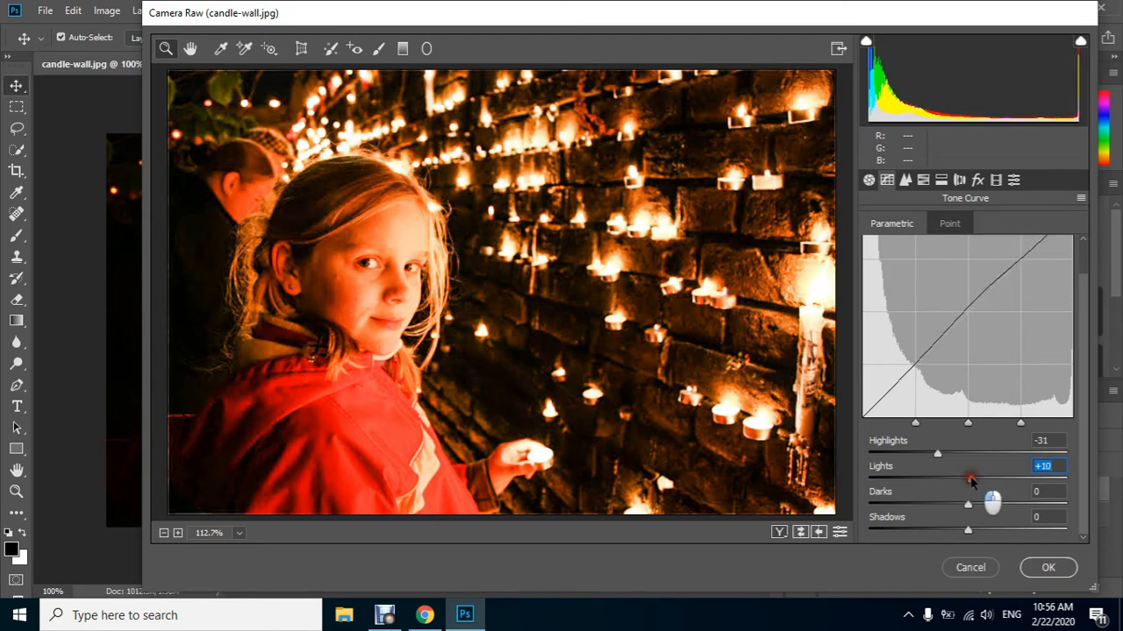
pyautogui.click(971, 481)
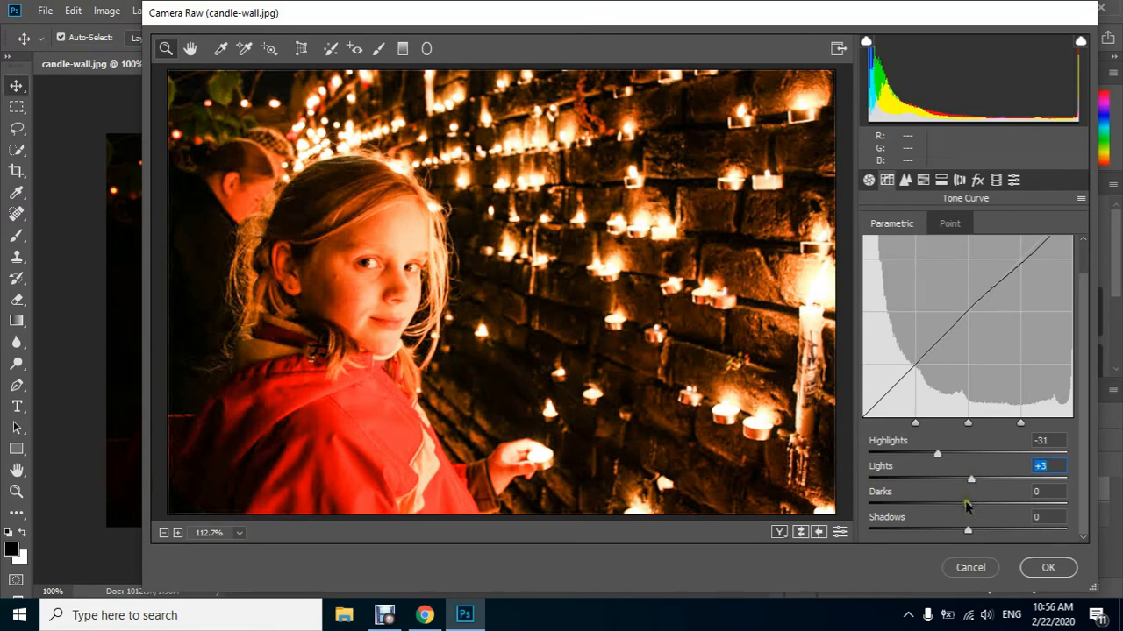
# Set the tone curve's Darks to +13 and Shadows to +25
pyautogui.click(953, 505)
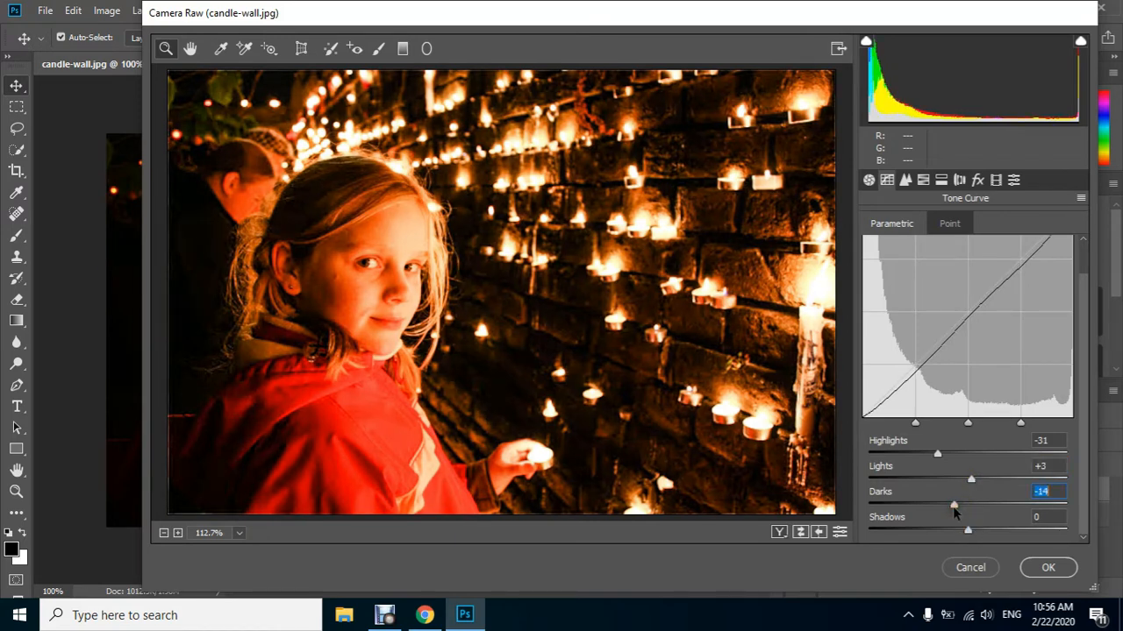
pyautogui.click(980, 505)
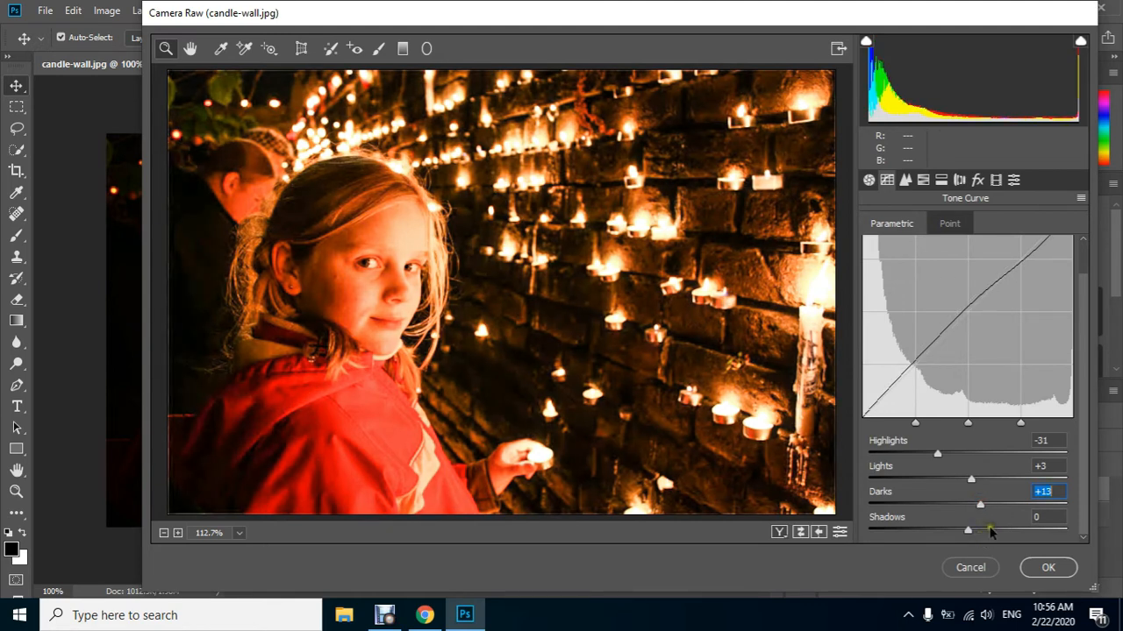
pyautogui.click(992, 529)
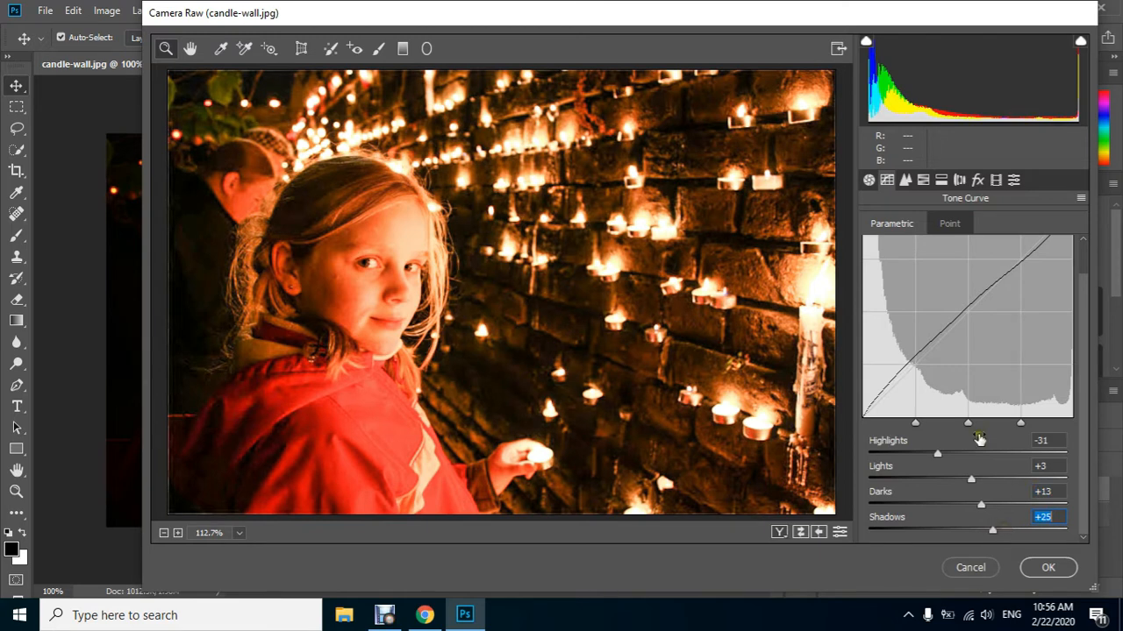
# Set the sharpening Amount to 31, and noise reduction to Luminance 27 and Color 14
pyautogui.click(904, 180)
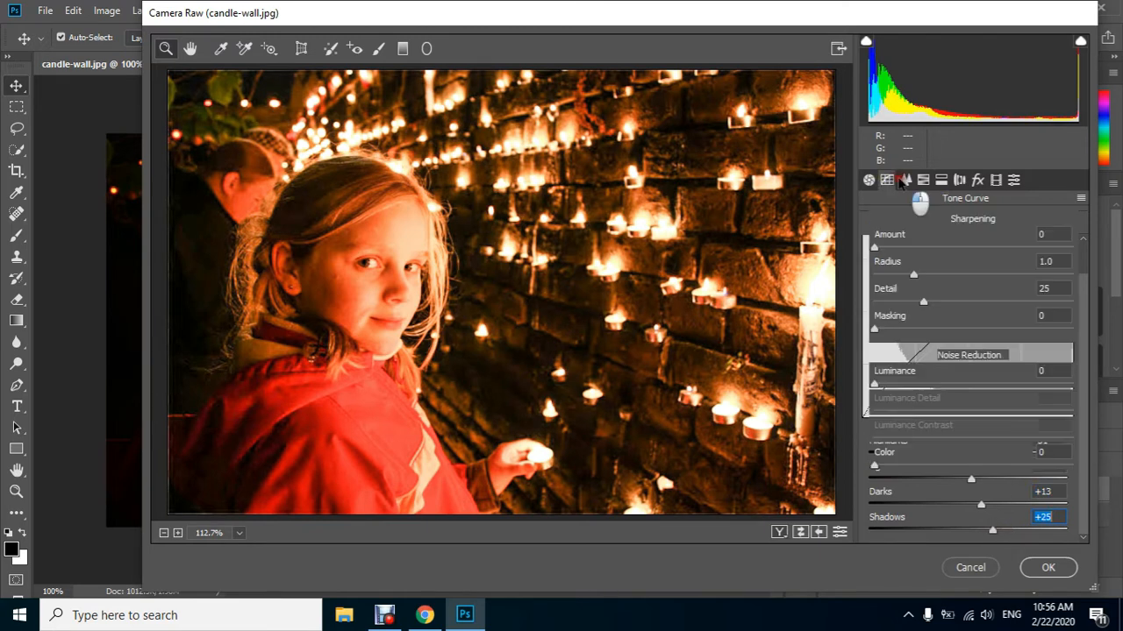
pyautogui.click(902, 248)
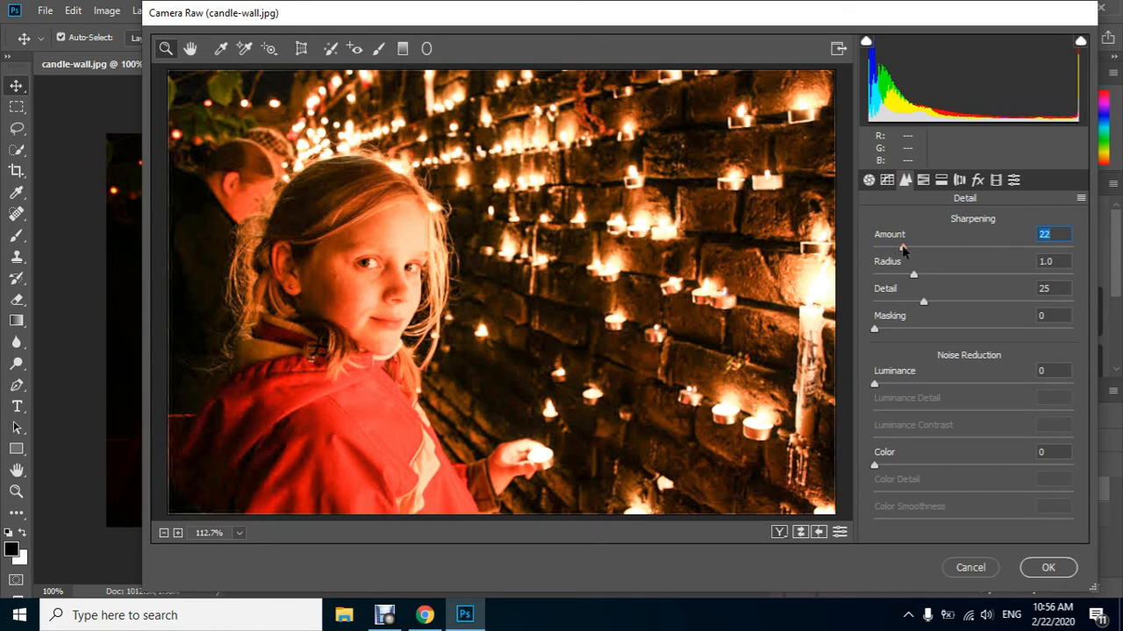
pyautogui.moveTo(901, 248); pyautogui.dragTo(912, 245)
pyautogui.click(925, 383)
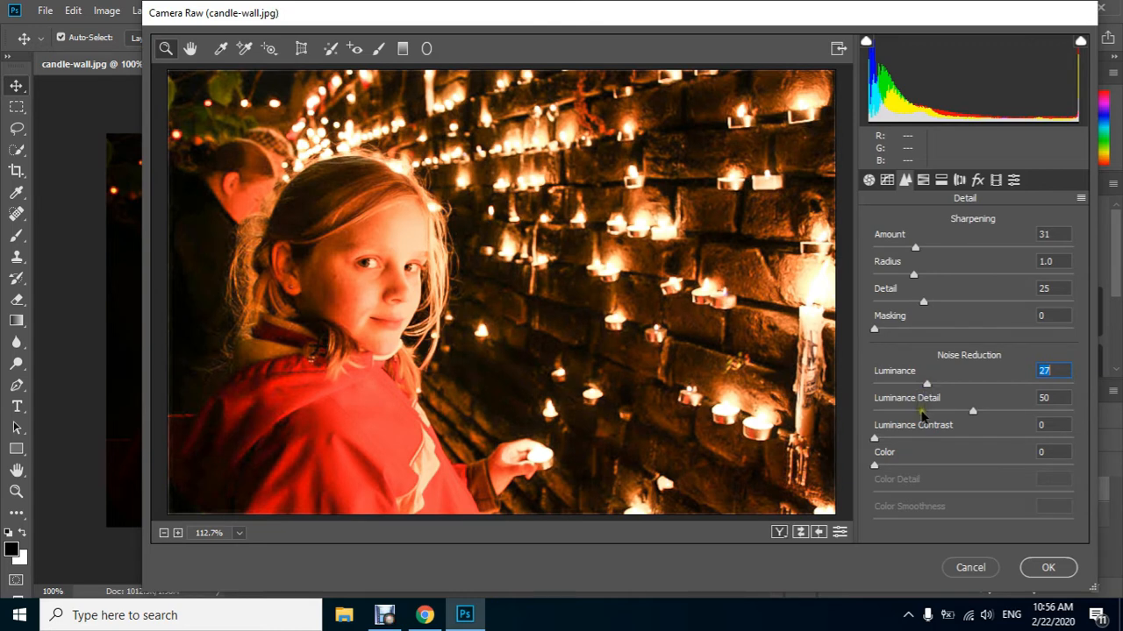
pyautogui.click(901, 466)
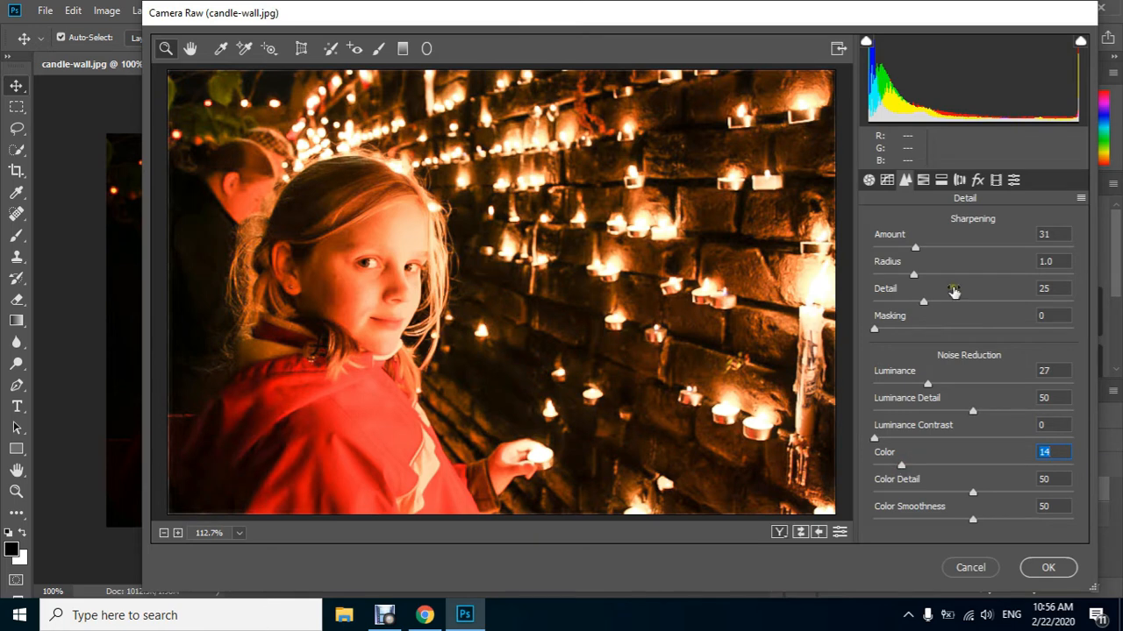
# In the HSL hue adjustments, set Reds to -12, Oranges to -16, Aquas to +80 and Blues to +33
pyautogui.click(924, 181)
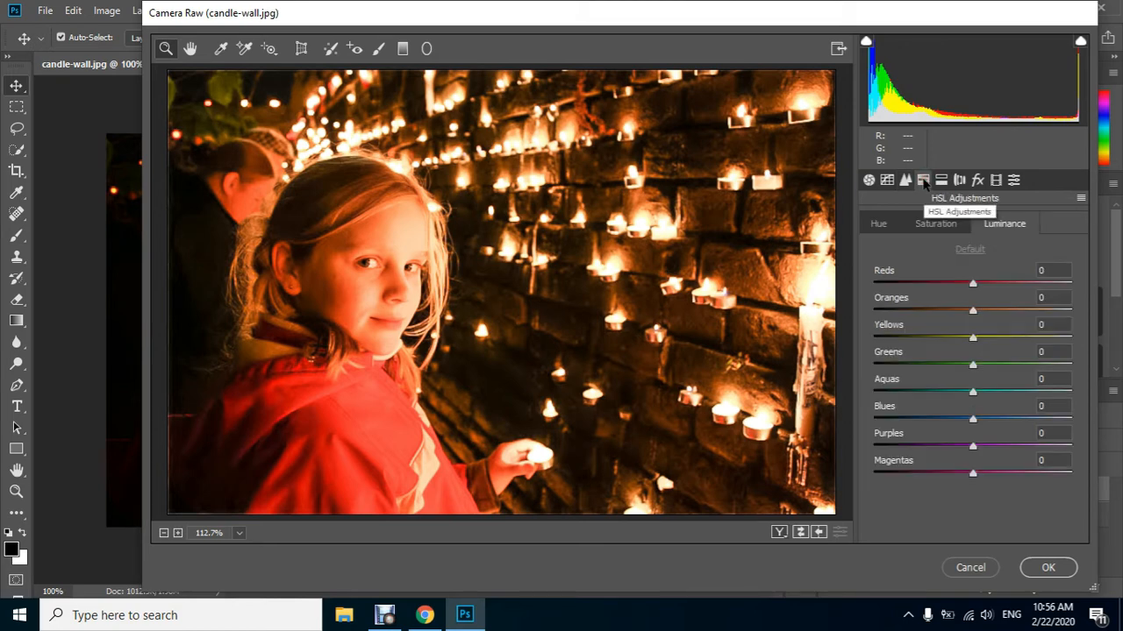
pyautogui.click(879, 226)
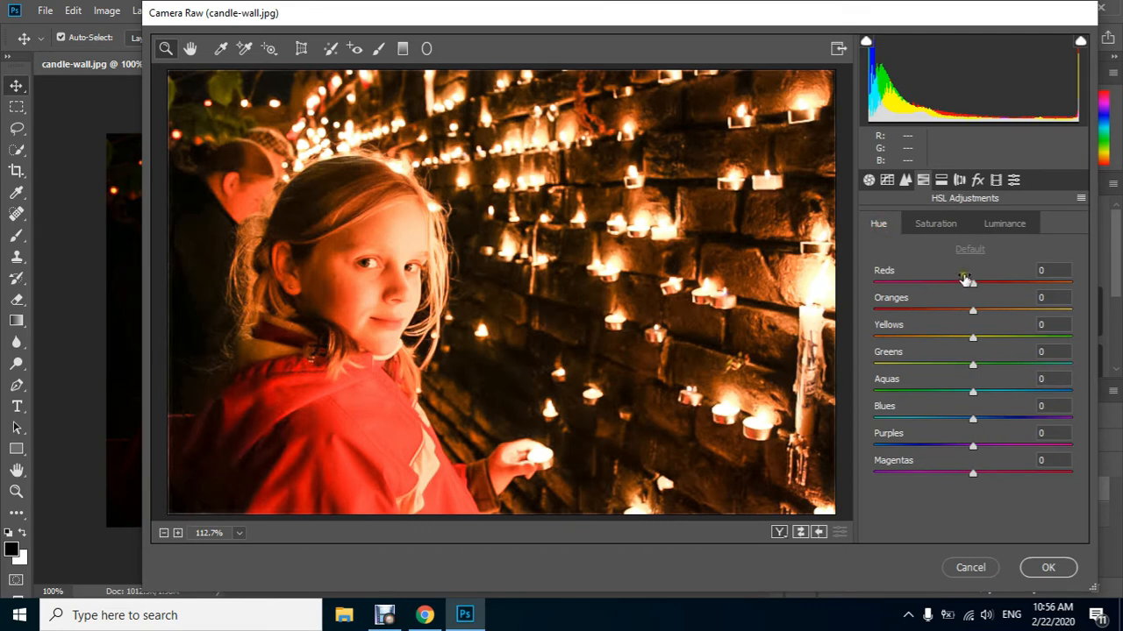
pyautogui.click(960, 282)
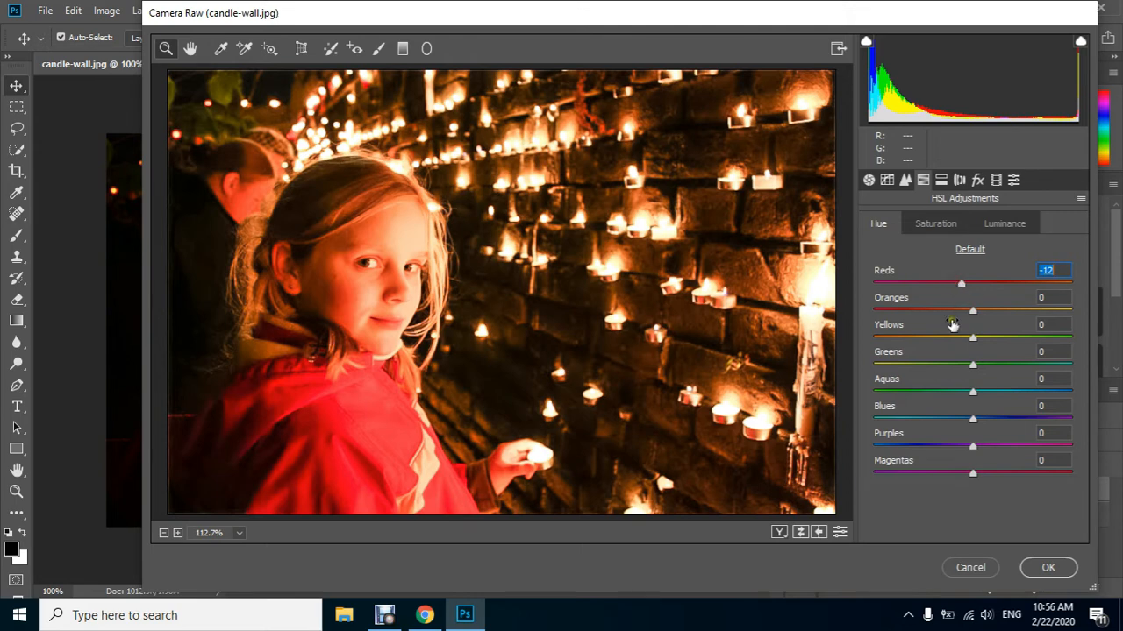
pyautogui.click(955, 310)
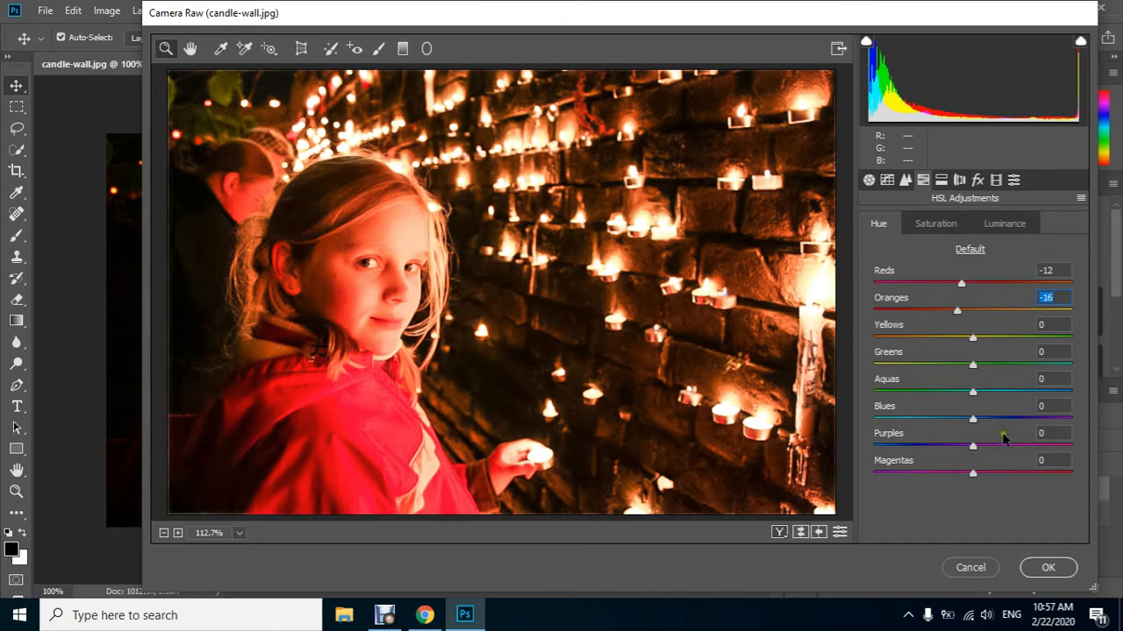
pyautogui.moveTo(1027, 393); pyautogui.dragTo(1053, 392)
pyautogui.moveTo(992, 418); pyautogui.dragTo(1002, 421)
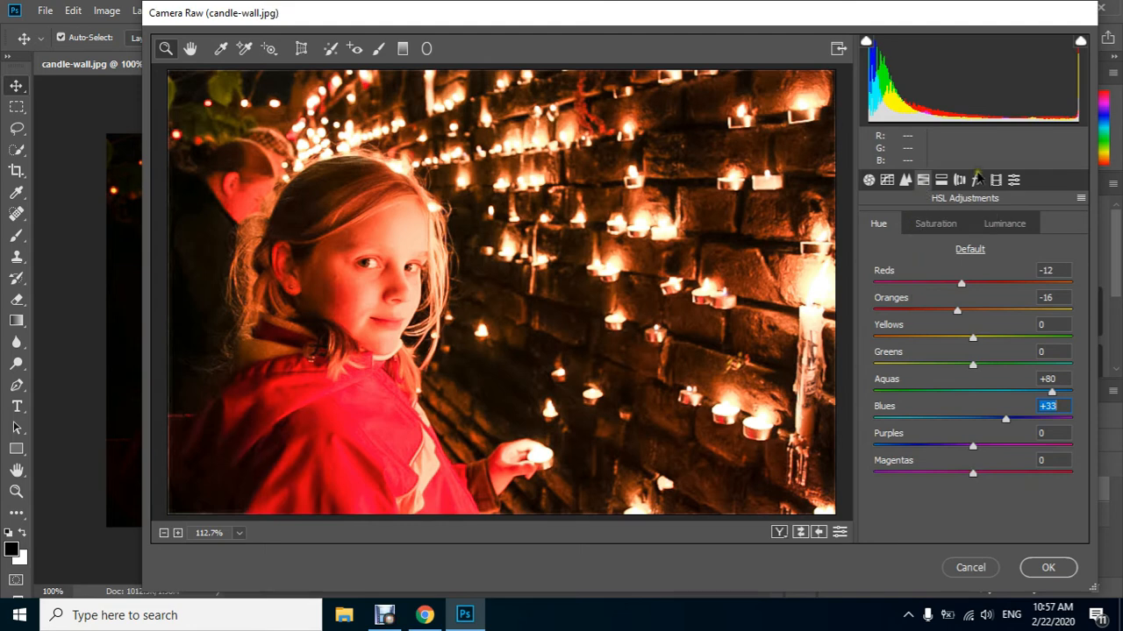
# In the HSL saturation adjustments, set Reds to -17, Oranges to -15 and Blues to +89, and adjust Aquas
pyautogui.click(922, 224)
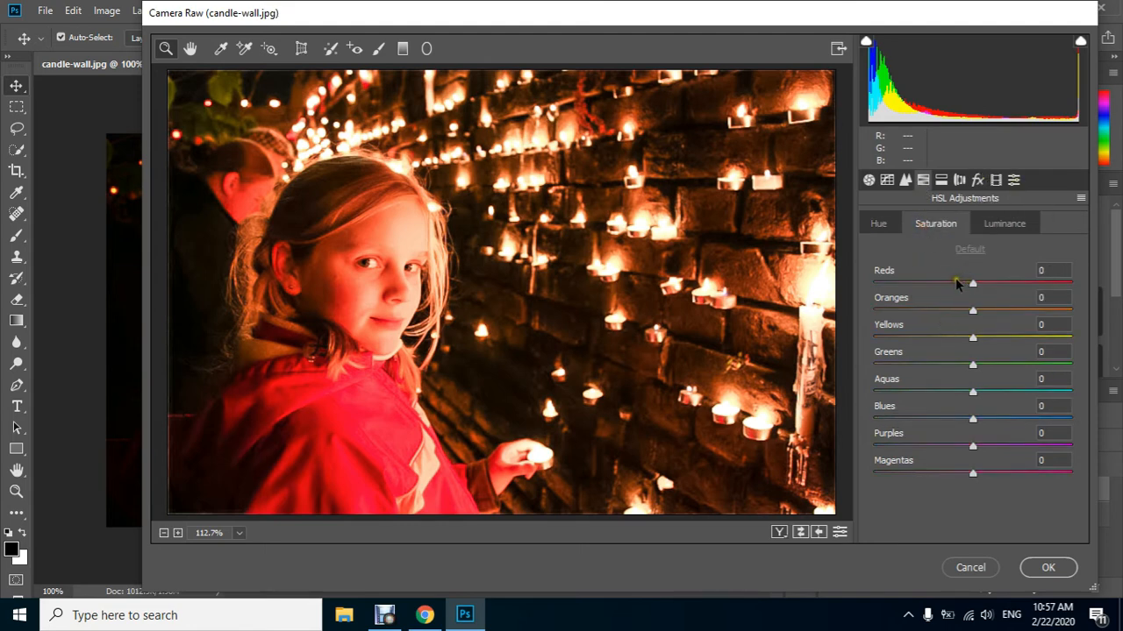
pyautogui.click(955, 281)
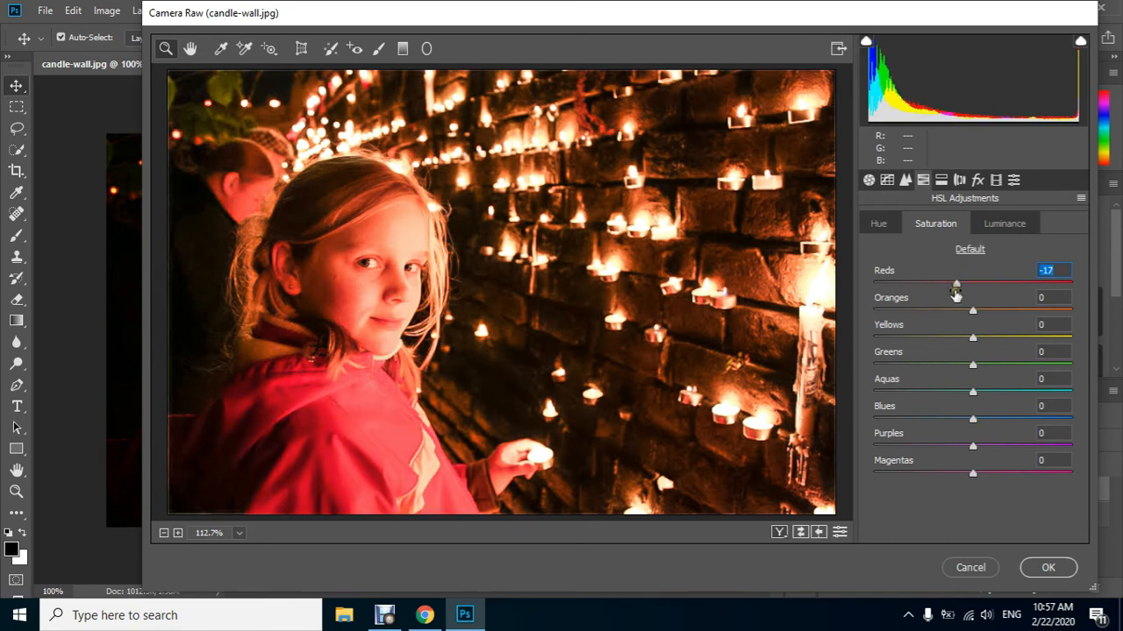
pyautogui.click(956, 309)
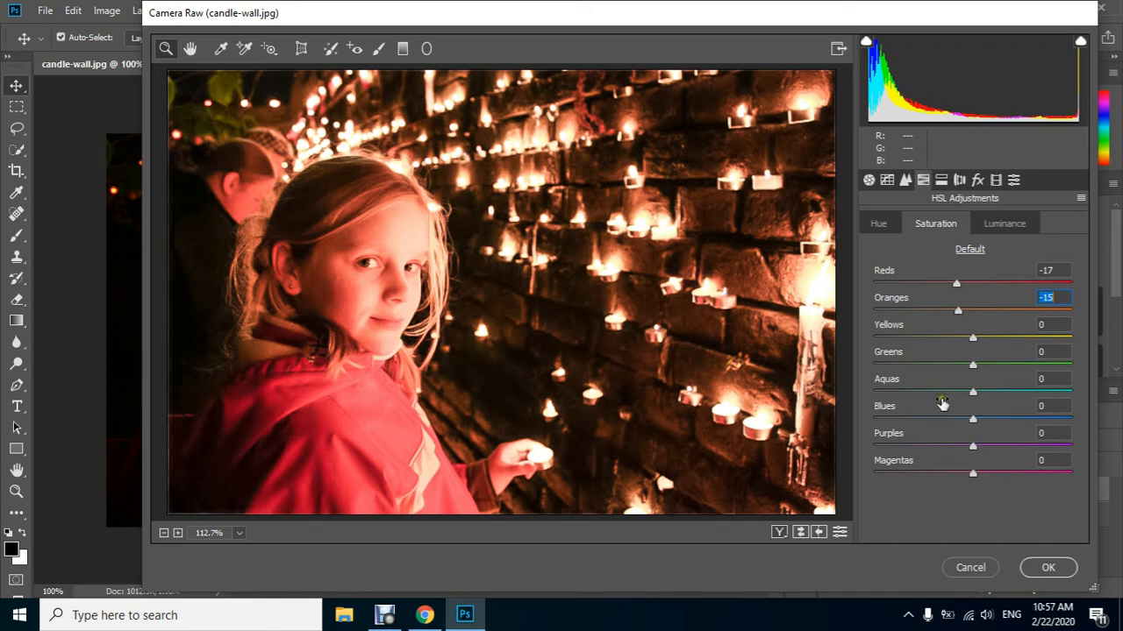
pyautogui.click(1060, 420)
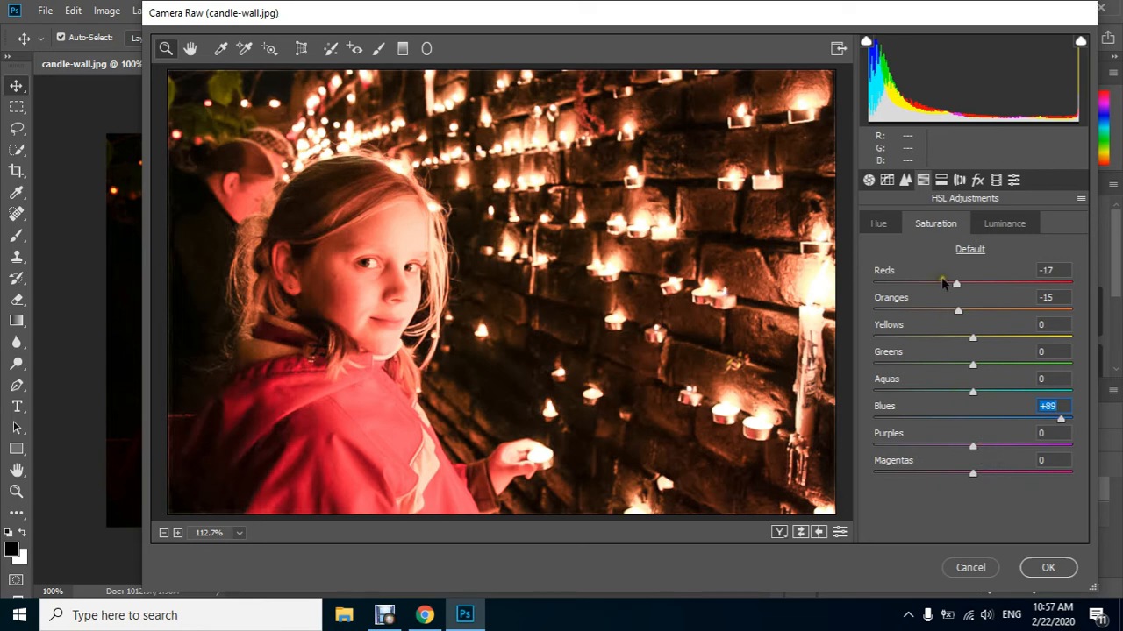
pyautogui.moveTo(963, 397); pyautogui.dragTo(956, 393)
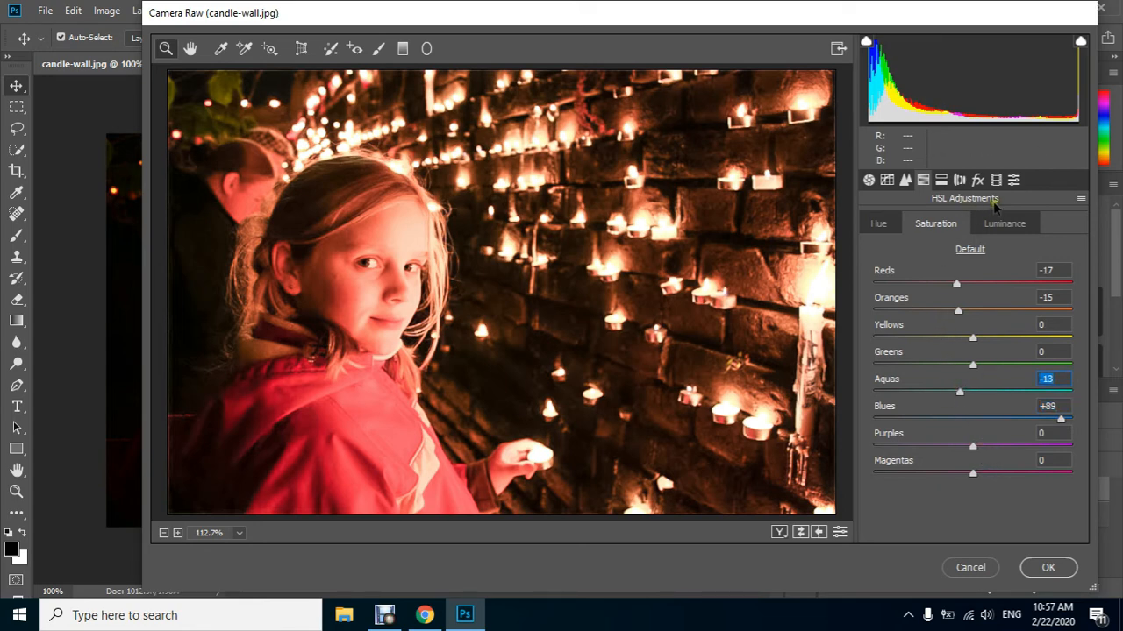
# In split toning, set the highlights to Hue 18 and Saturation 10, and the shadows to Hue 17 and Saturation 3
pyautogui.click(940, 180)
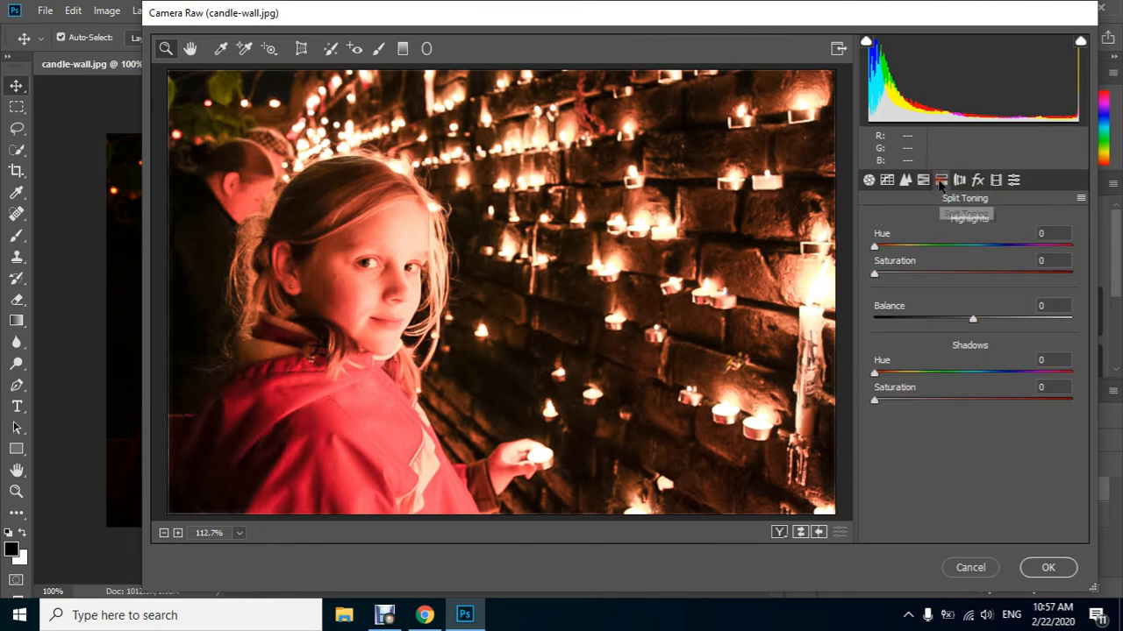
pyautogui.moveTo(981, 245); pyautogui.dragTo(1001, 247)
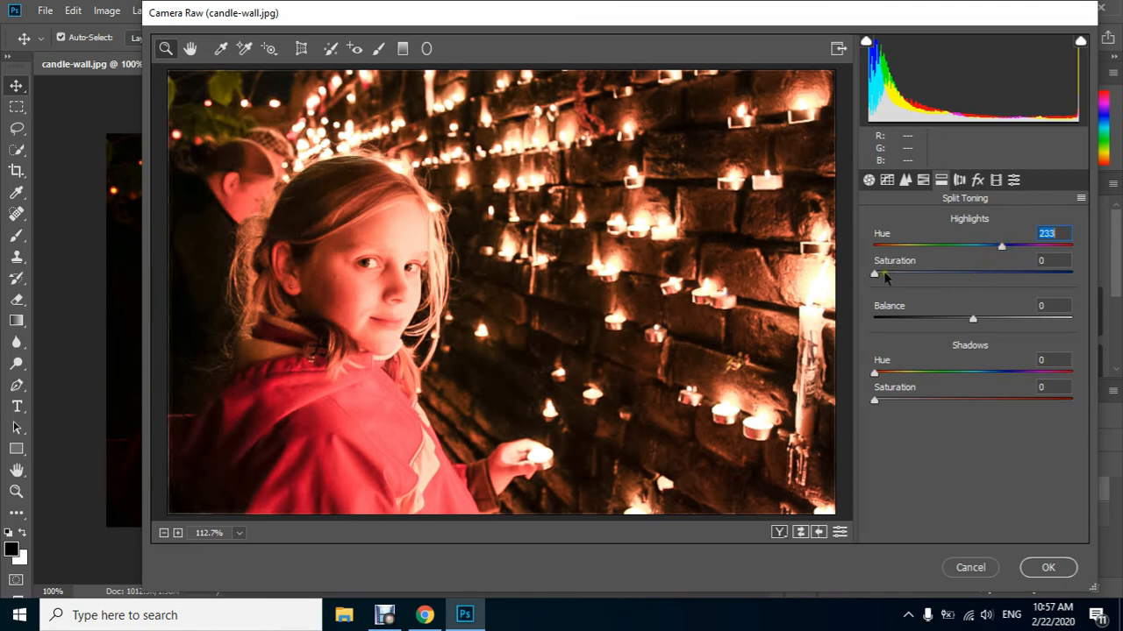
pyautogui.moveTo(883, 271)
pyautogui.mouseDown()
pyautogui.moveTo(912, 296)
pyautogui.moveTo(896, 275)
pyautogui.mouseUp()
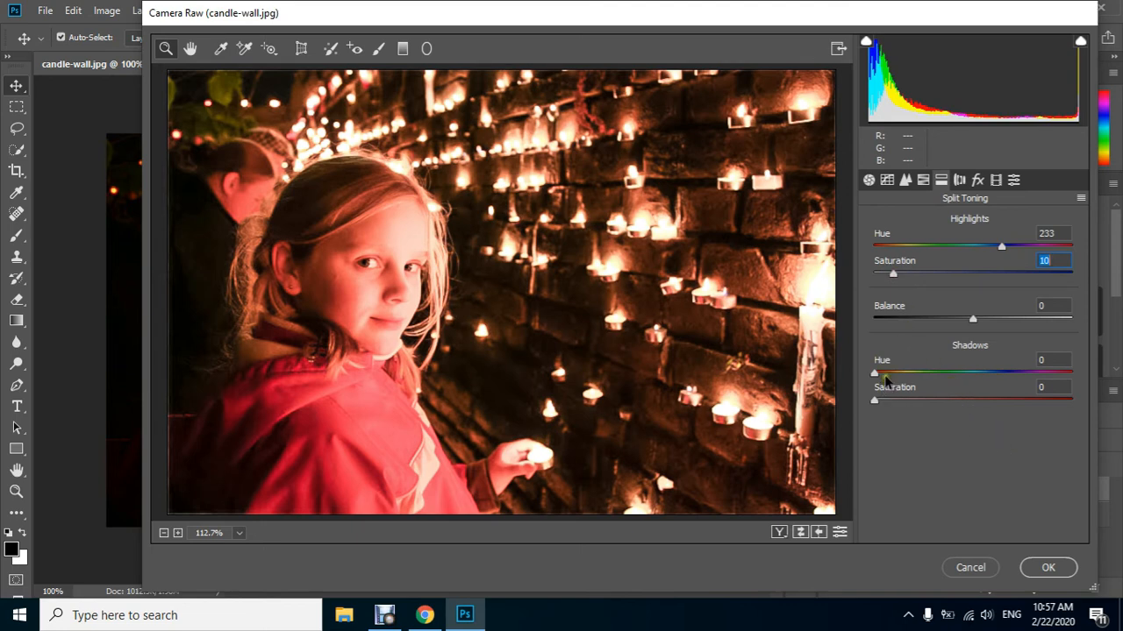
pyautogui.click(886, 246)
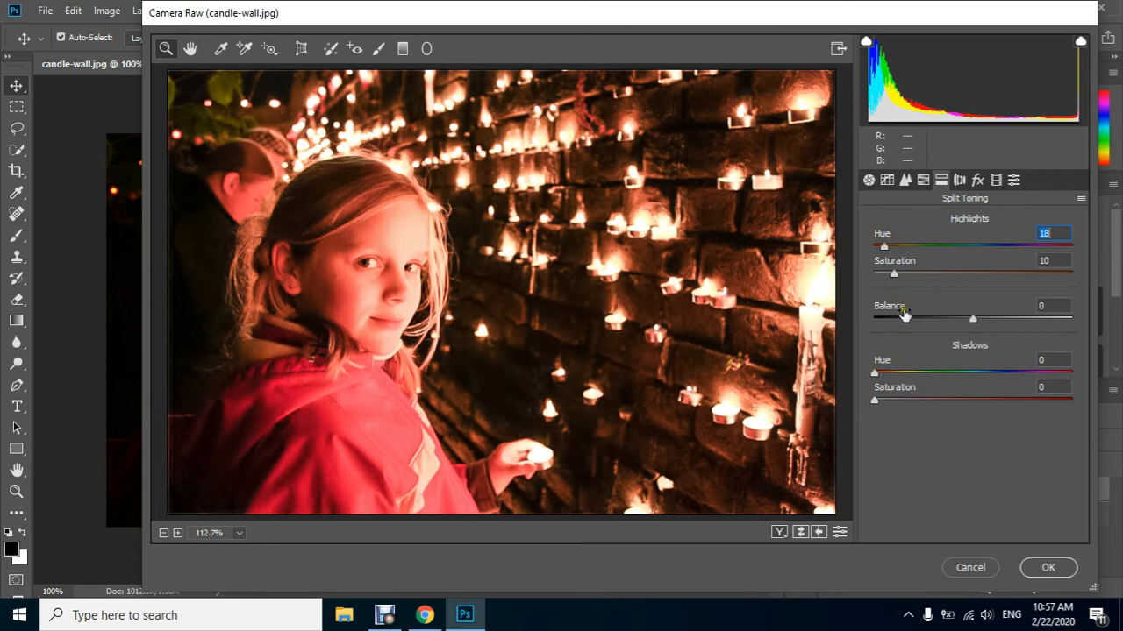
pyautogui.click(884, 372)
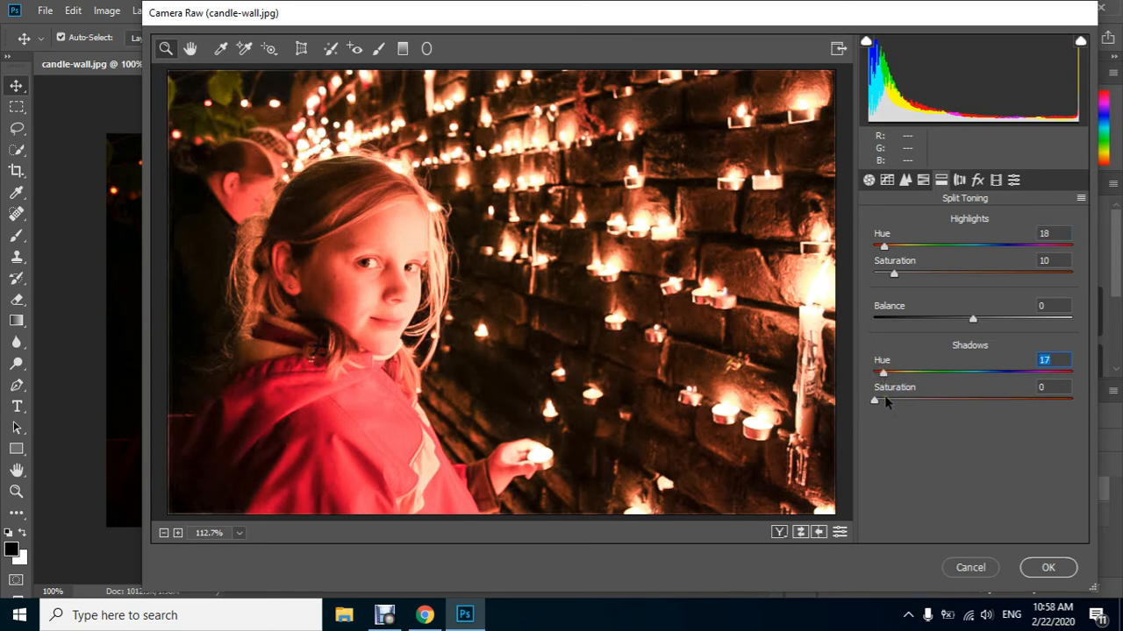
pyautogui.moveTo(875, 400); pyautogui.dragTo(879, 400)
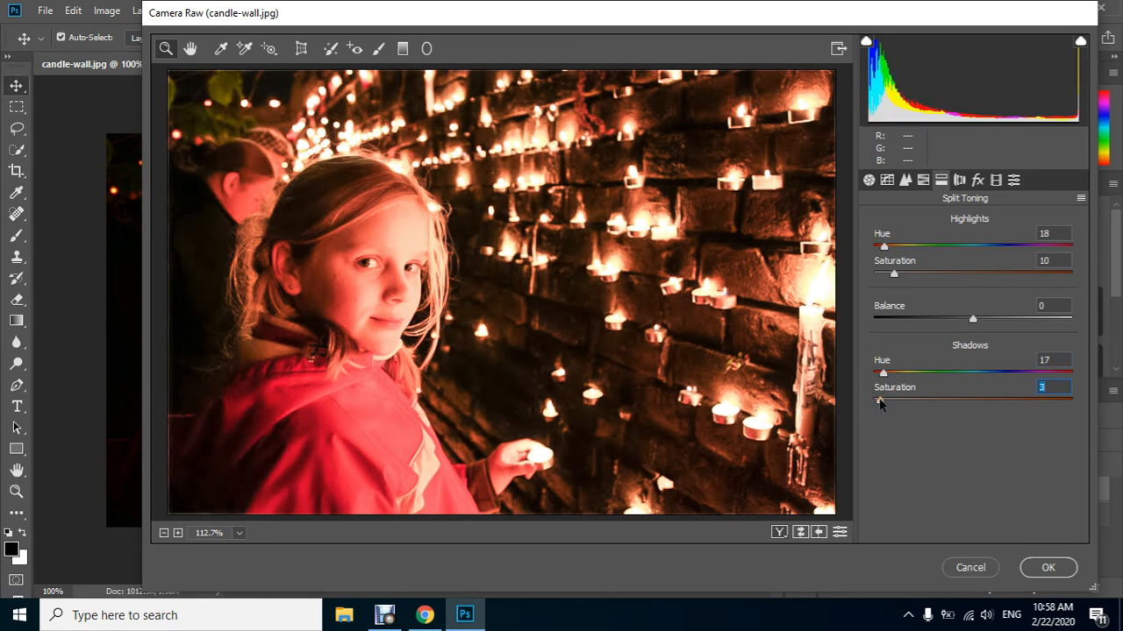
# In the calibration settings, set the Shadows Tint to -13 and the Blue Primary Hue to +25
pyautogui.click(995, 181)
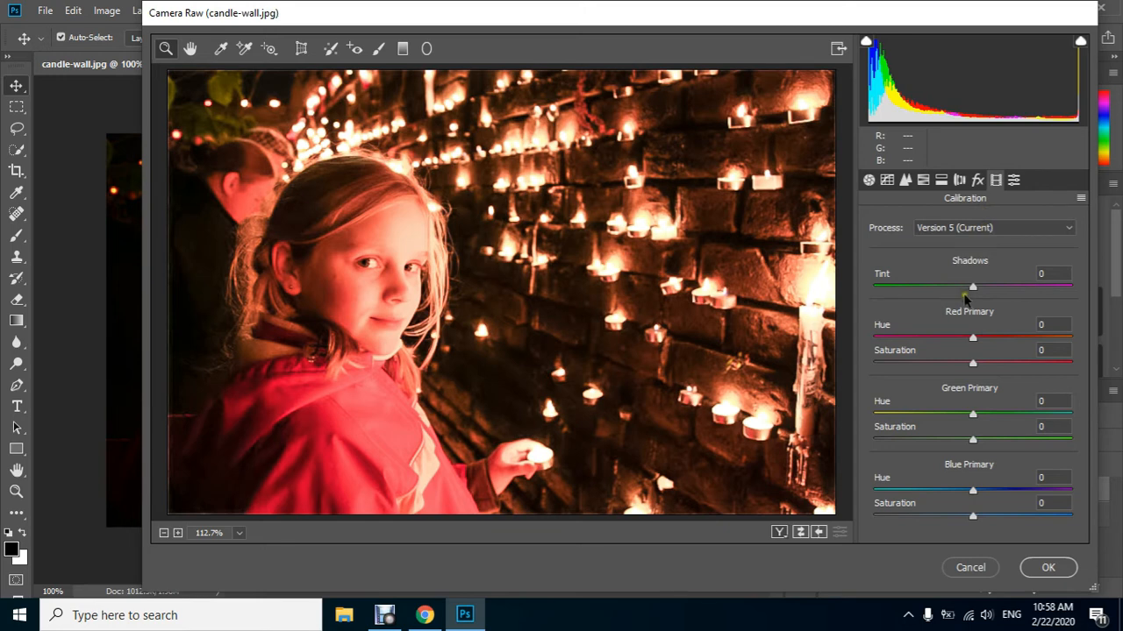
pyautogui.moveTo(970, 287); pyautogui.dragTo(961, 290)
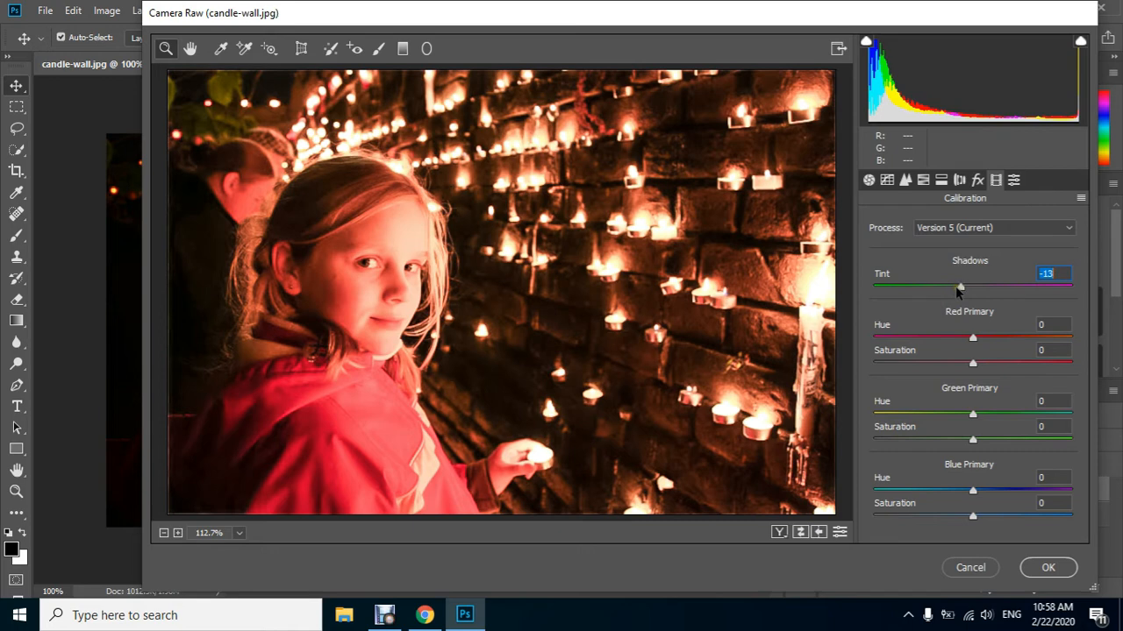
pyautogui.click(996, 489)
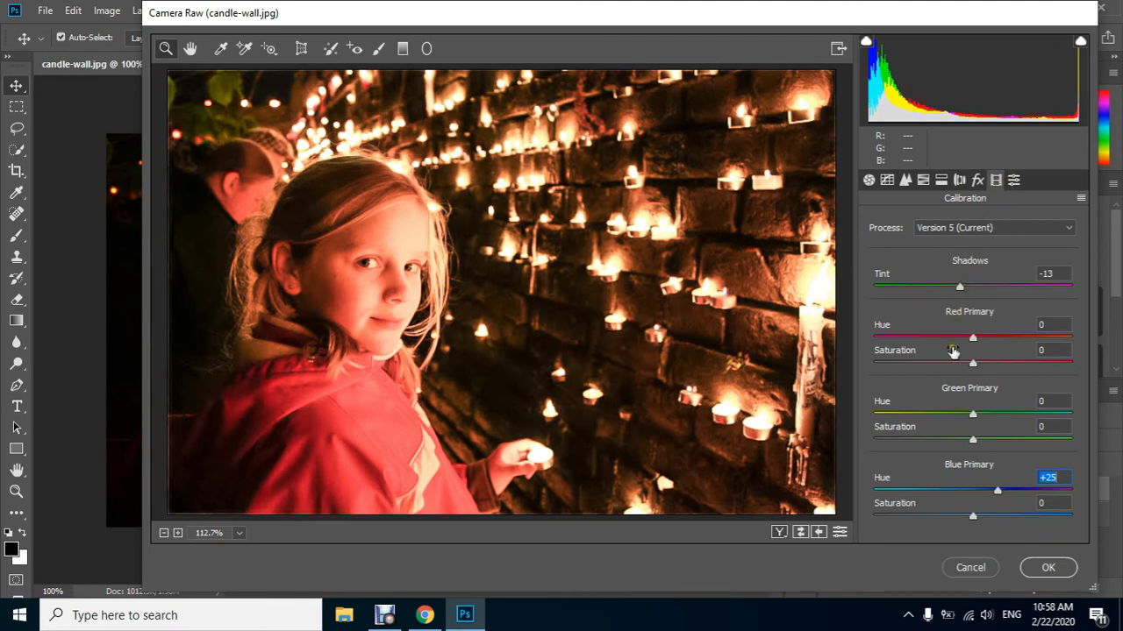
# Draw an elliptical Radial Filter around the girl's head and position it over her face
pyautogui.click(426, 50)
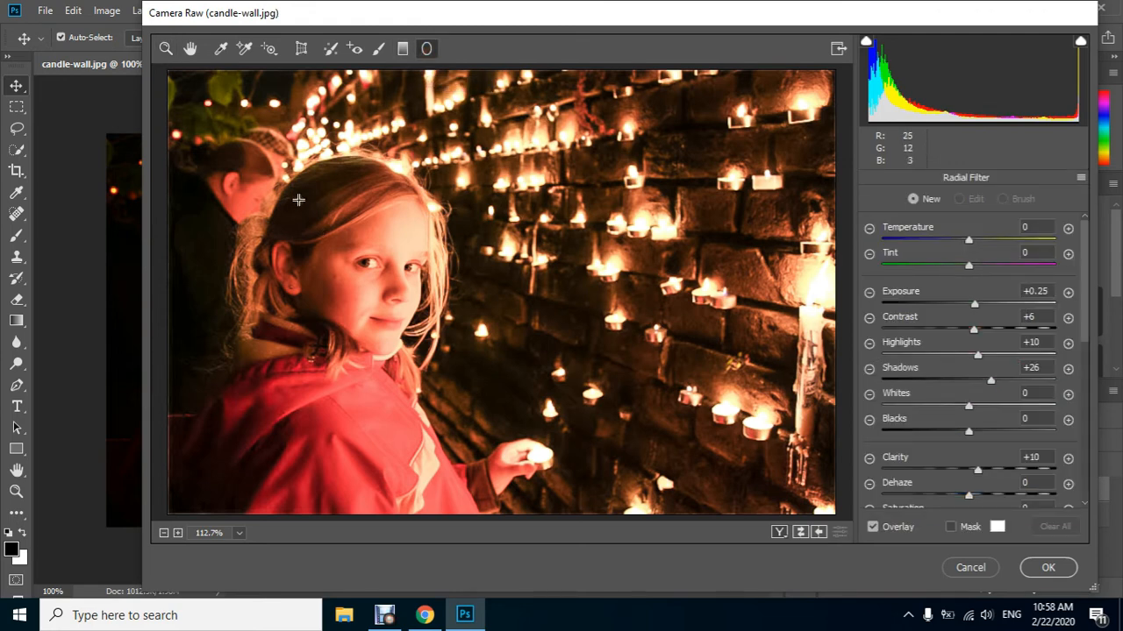
pyautogui.moveTo(298, 200)
pyautogui.mouseDown()
pyautogui.moveTo(328, 241)
pyautogui.moveTo(309, 287)
pyautogui.moveTo(341, 253)
pyautogui.moveTo(389, 233)
pyautogui.moveTo(377, 230)
pyautogui.moveTo(352, 271)
pyautogui.moveTo(358, 281)
pyautogui.mouseUp()
pyautogui.moveTo(313, 147); pyautogui.dragTo(377, 213)
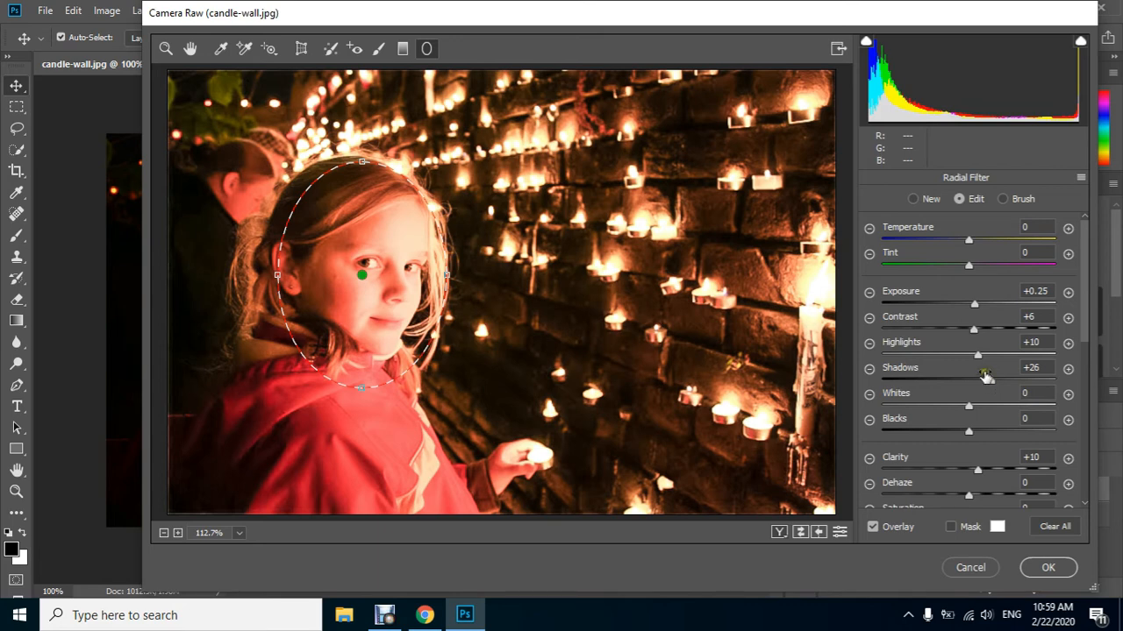
# Set the face radial filter's Contrast to +2 and Exposure to +0.15
pyautogui.moveTo(1051, 317); pyautogui.dragTo(970, 325)
pyautogui.write('2')
pyautogui.click(1050, 291)
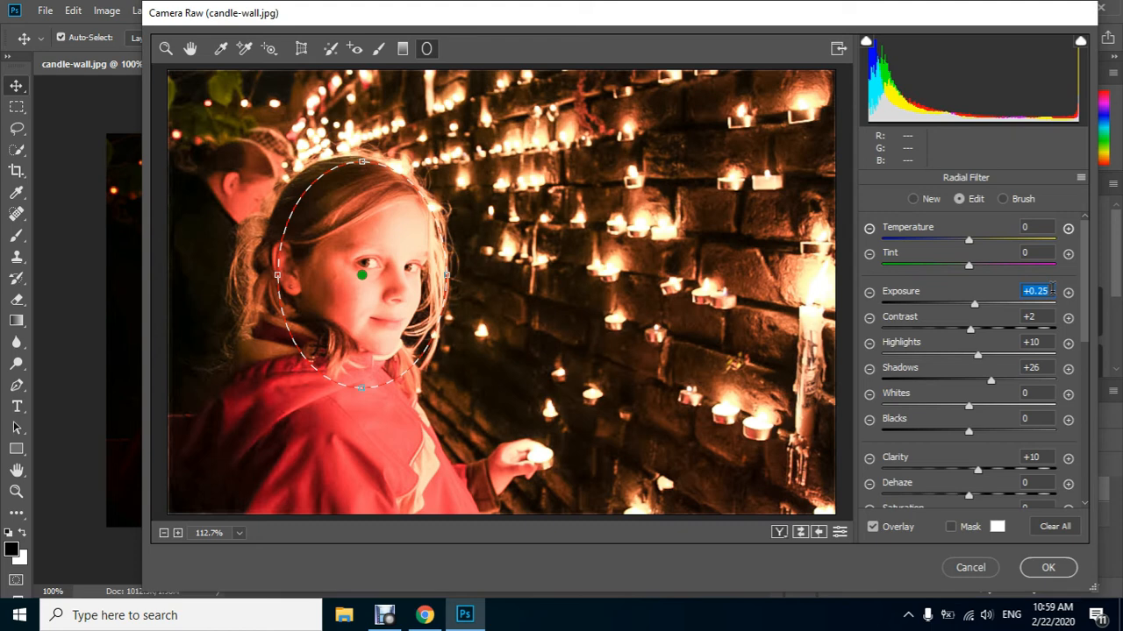
pyautogui.write('.15')
pyautogui.click(1049, 305)
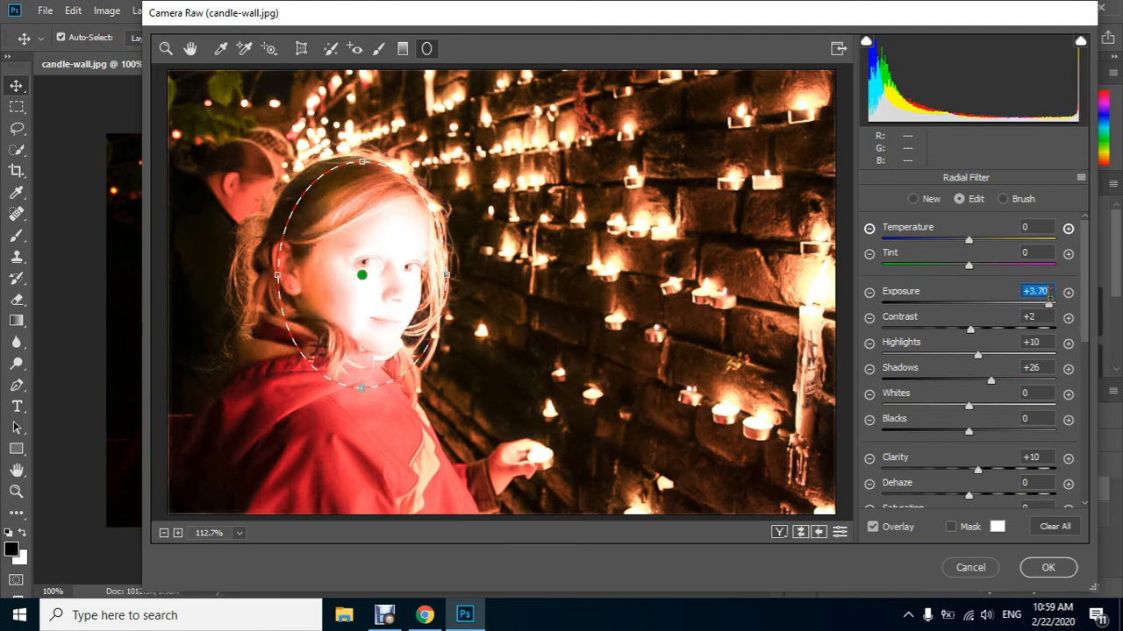
pyautogui.write('.15')
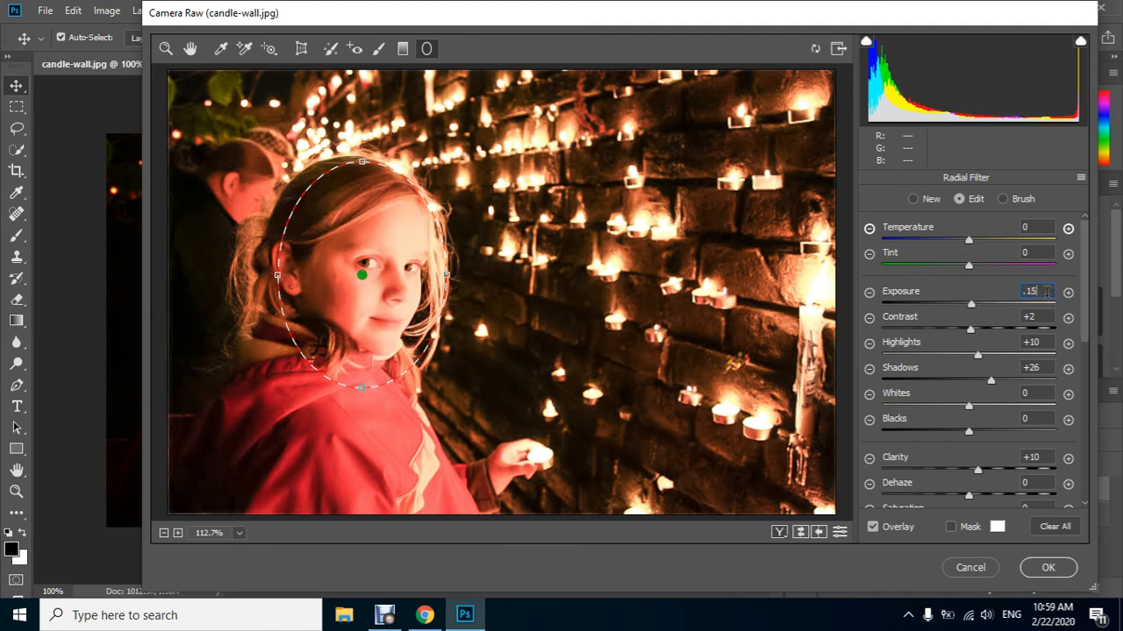
# Set the face radial filter's Shadows to +15 and Clarity to +5
pyautogui.click(1035, 341)
pyautogui.click(1043, 367)
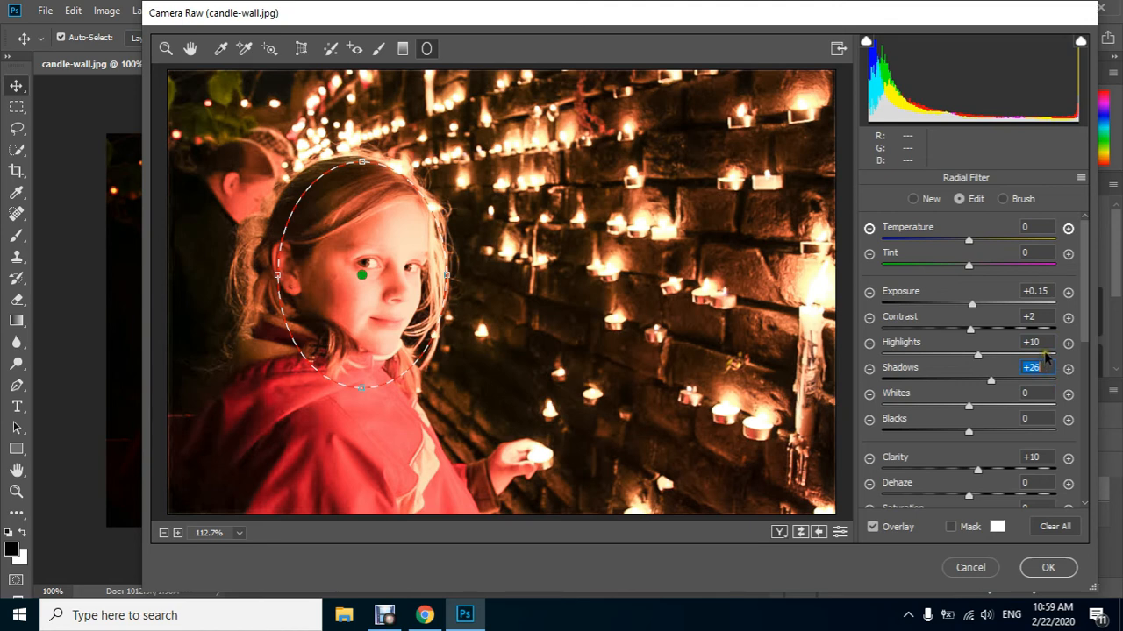
pyautogui.write('15')
pyautogui.click(1034, 341)
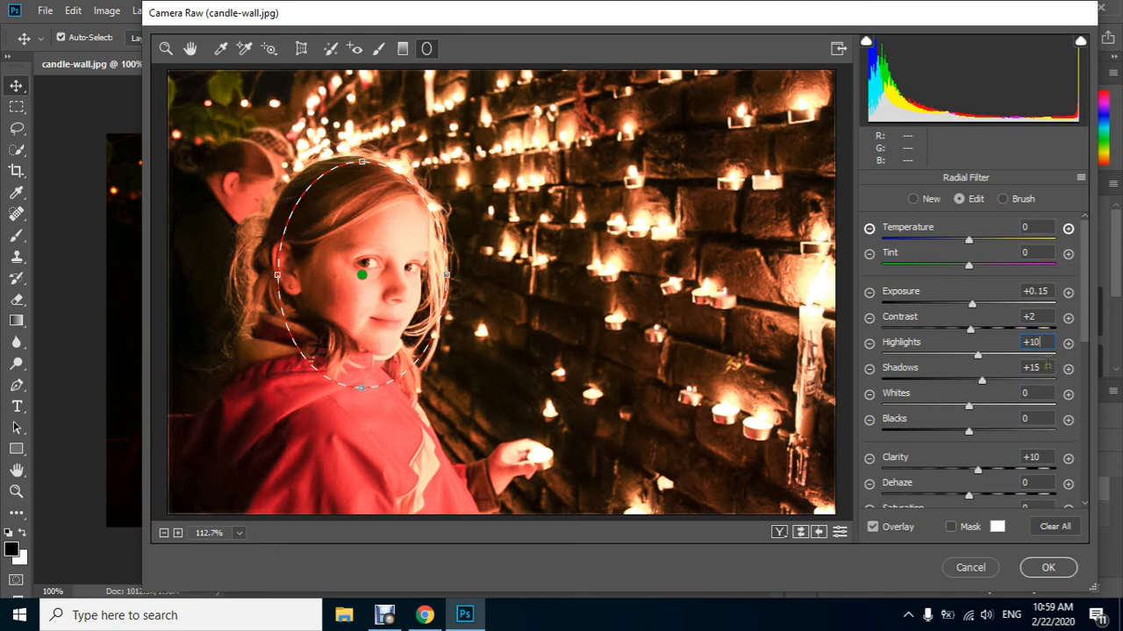
pyautogui.click(1038, 455)
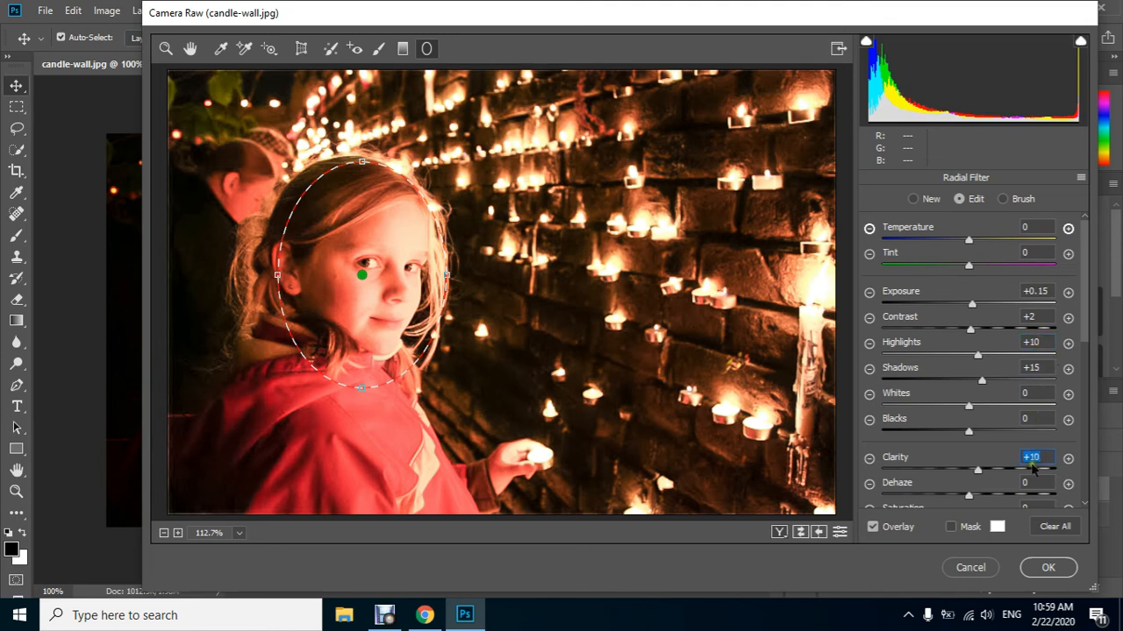
pyautogui.write('5')
pyautogui.click(1036, 368)
# Preview the radial filter's effect on the area outside the ellipse and switch it back to Inside
pyautogui.scroll(-3, 1033, 491)
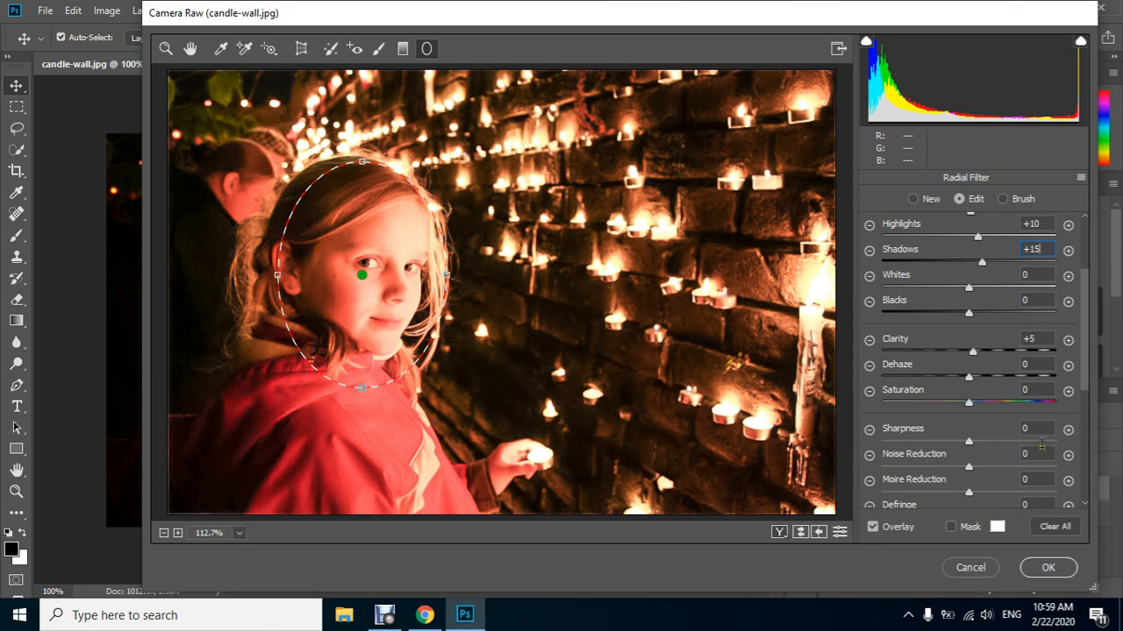
pyautogui.scroll(-5, 1041, 431)
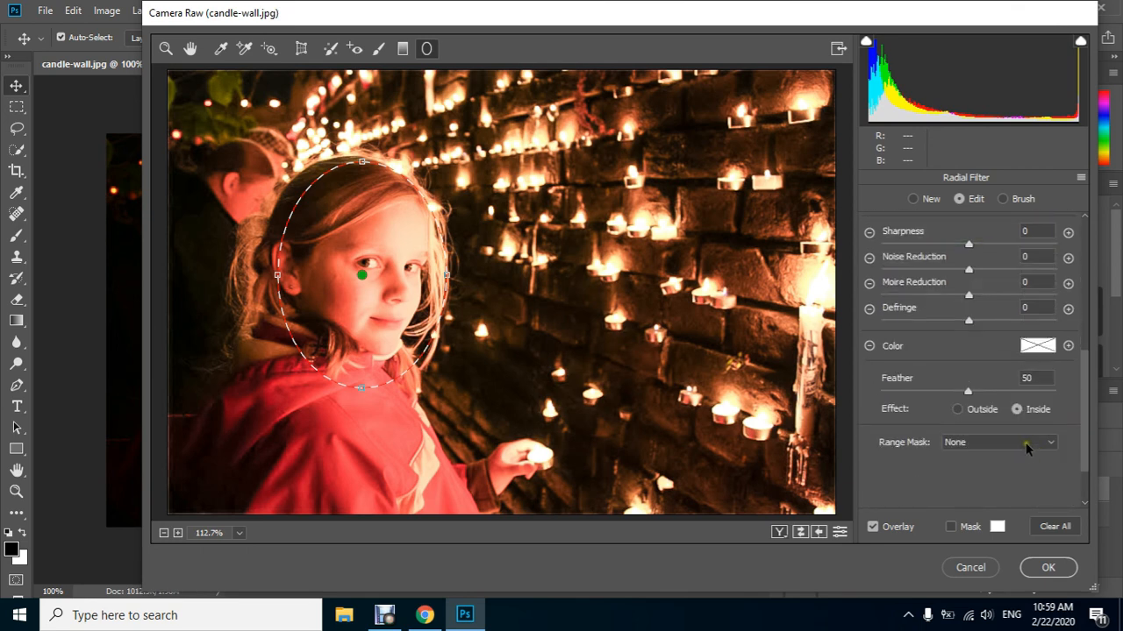
pyautogui.click(954, 407)
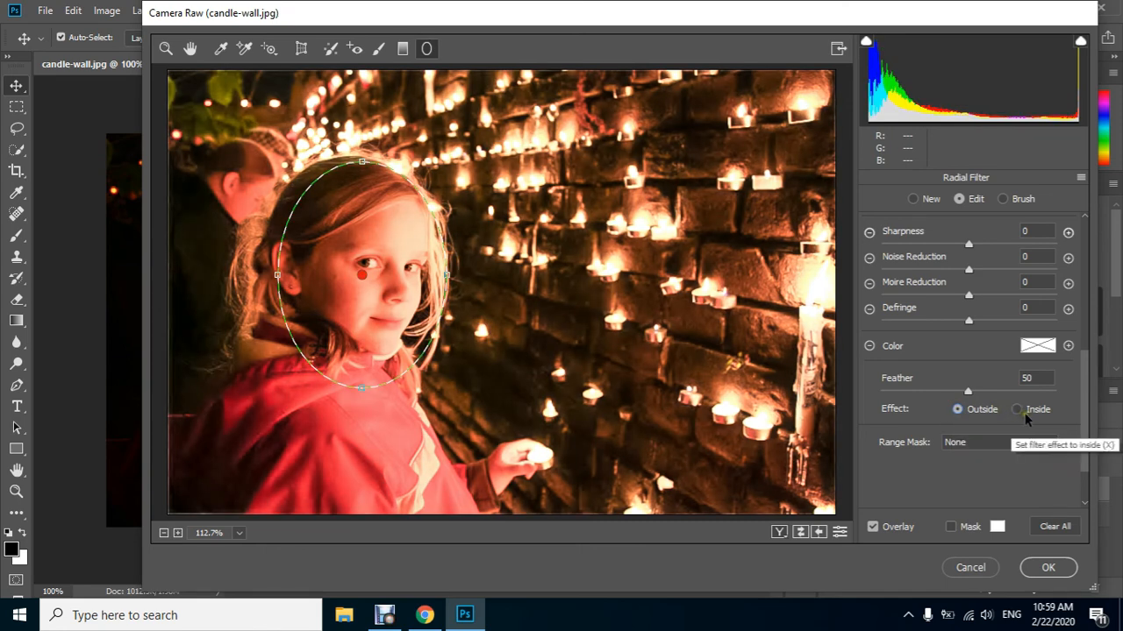
pyautogui.click(1025, 413)
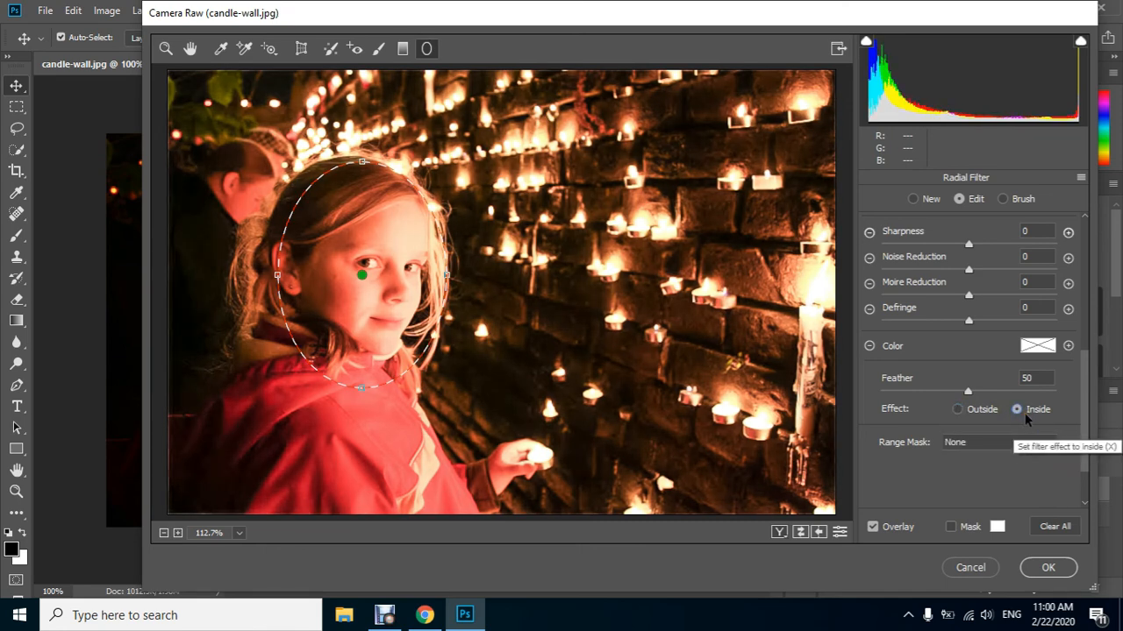
# Compare the before and after versions side by side, deselect the radial filter and apply the Camera Raw adjustments
pyautogui.click(781, 531)
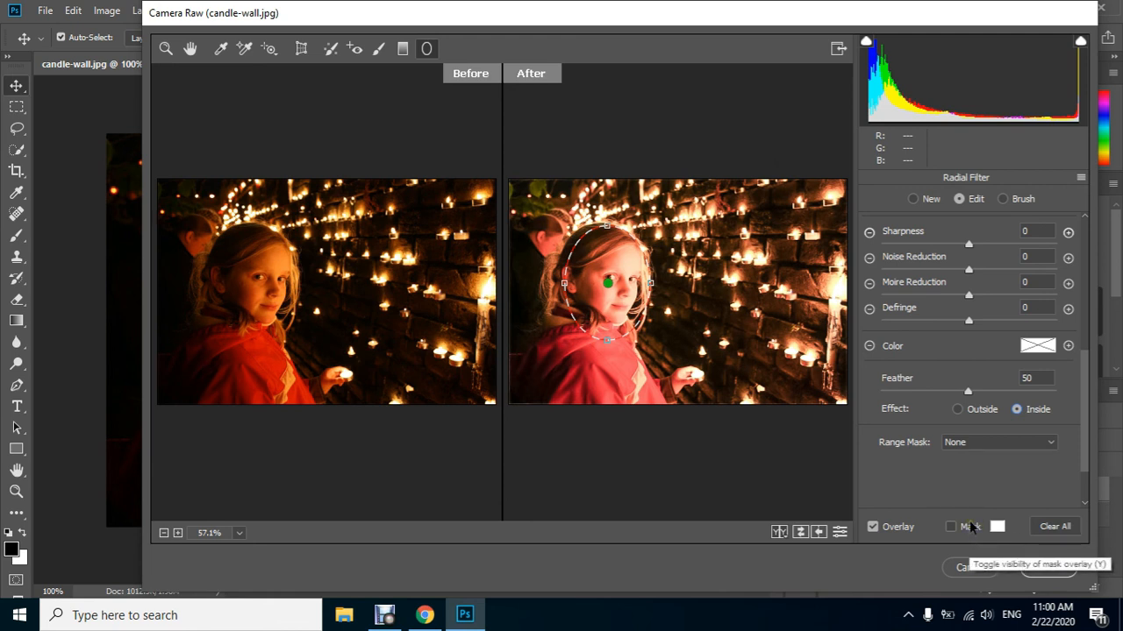
pyautogui.click(766, 481)
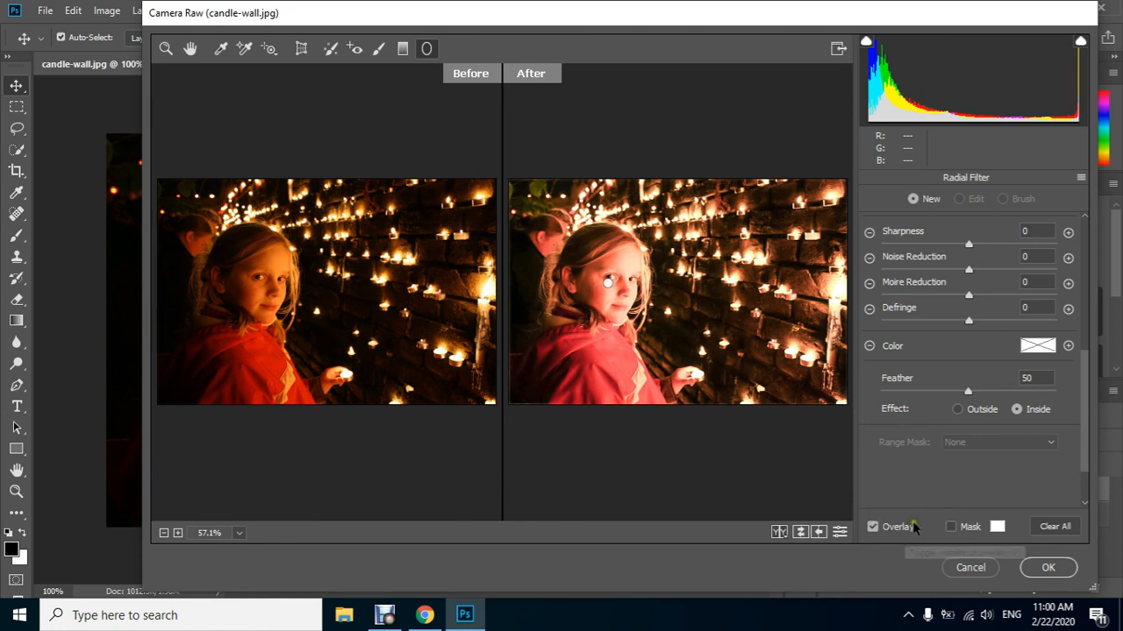
pyautogui.click(1026, 567)
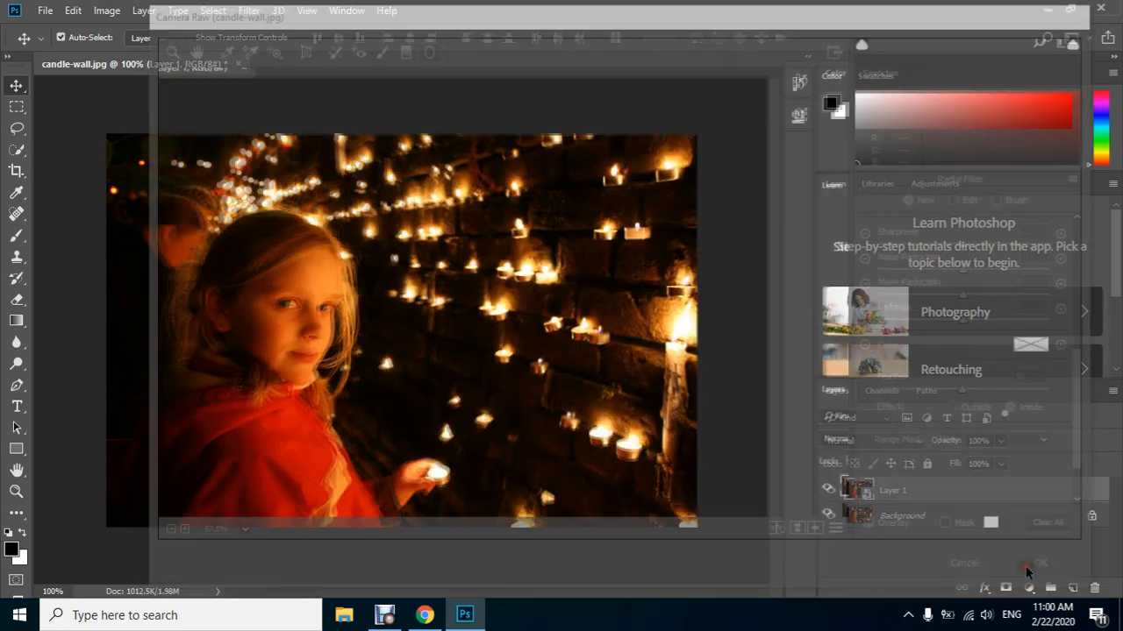